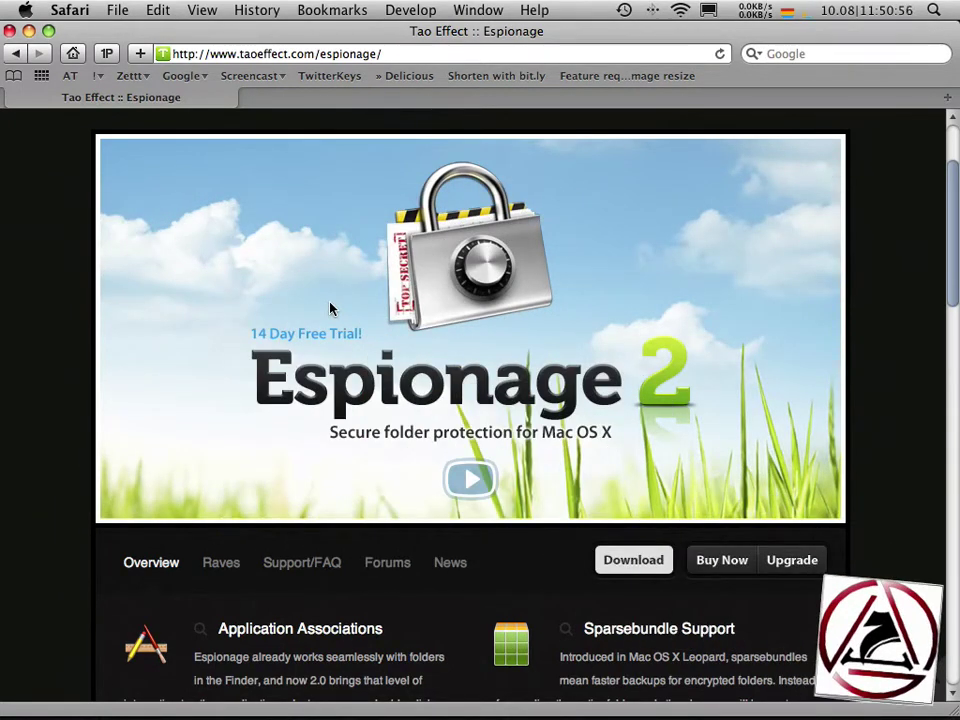
- Select the Espionage page's web address in Safari, then deselect it by returning to the page
left_click(242, 55)
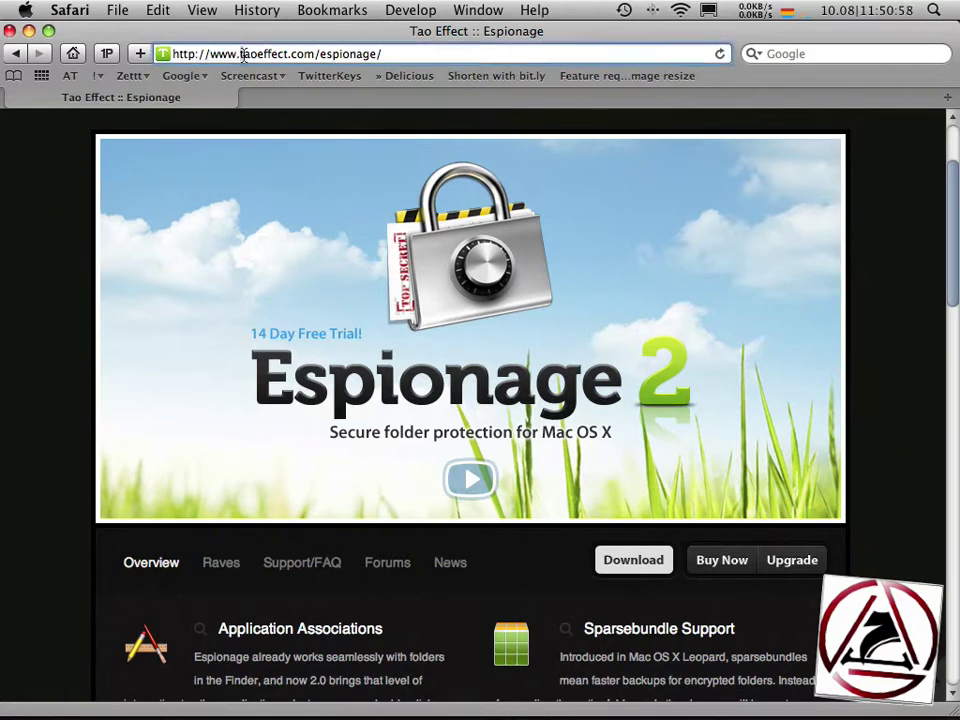
left_click(75, 401)
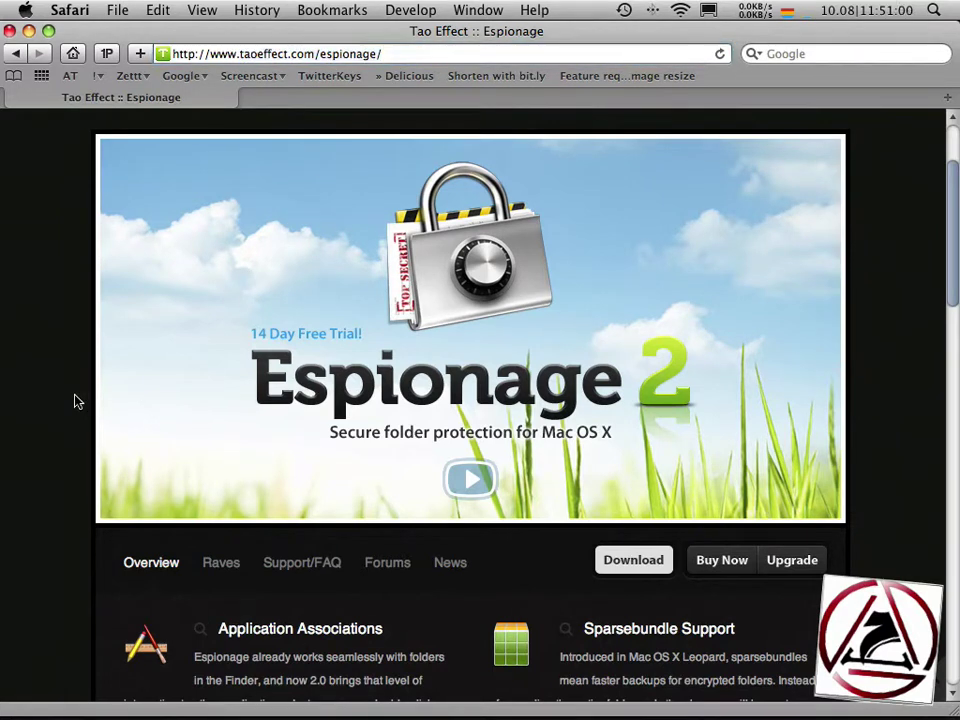
mouse_move(634, 561)
- Hide Safari and open the mounted Espionage disk image in a window moved lower on screen
key("super+h")
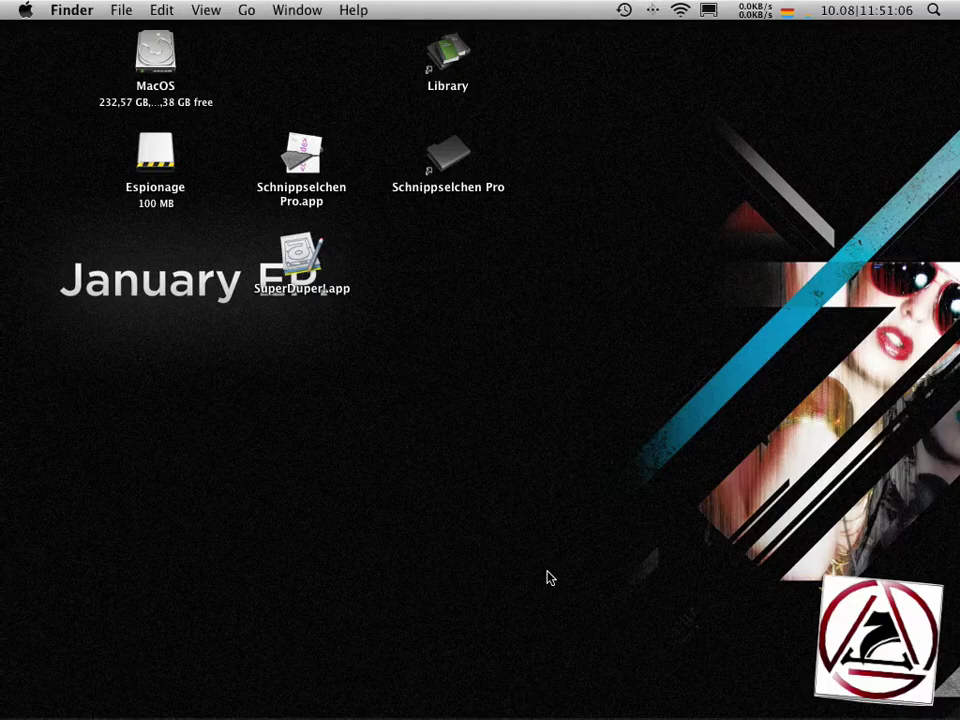
left_click(168, 170)
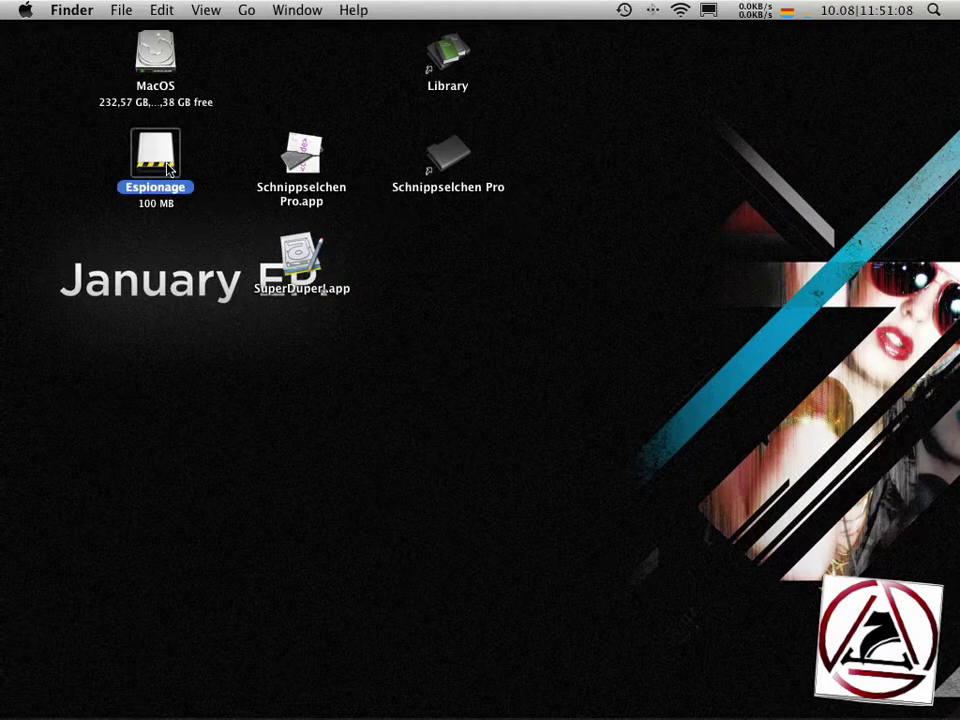
double_click(168, 170)
left_click_drag(244, 90, 256, 180)
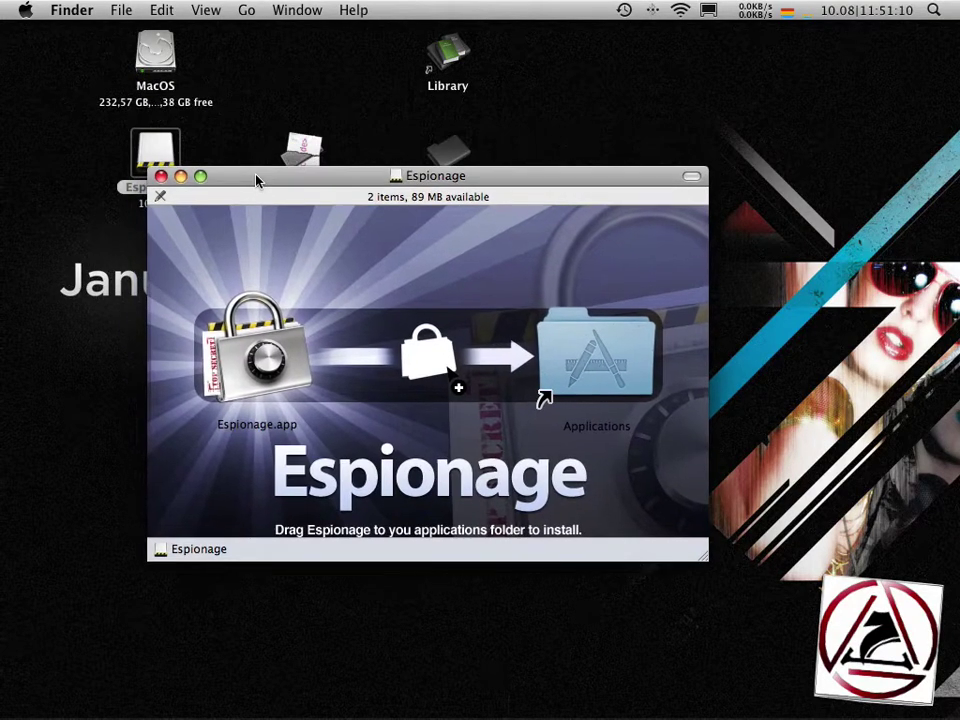
- Copy Espionage.app onto the desktop and eject the Espionage disk image
left_click_drag(257, 350, 293, 66)
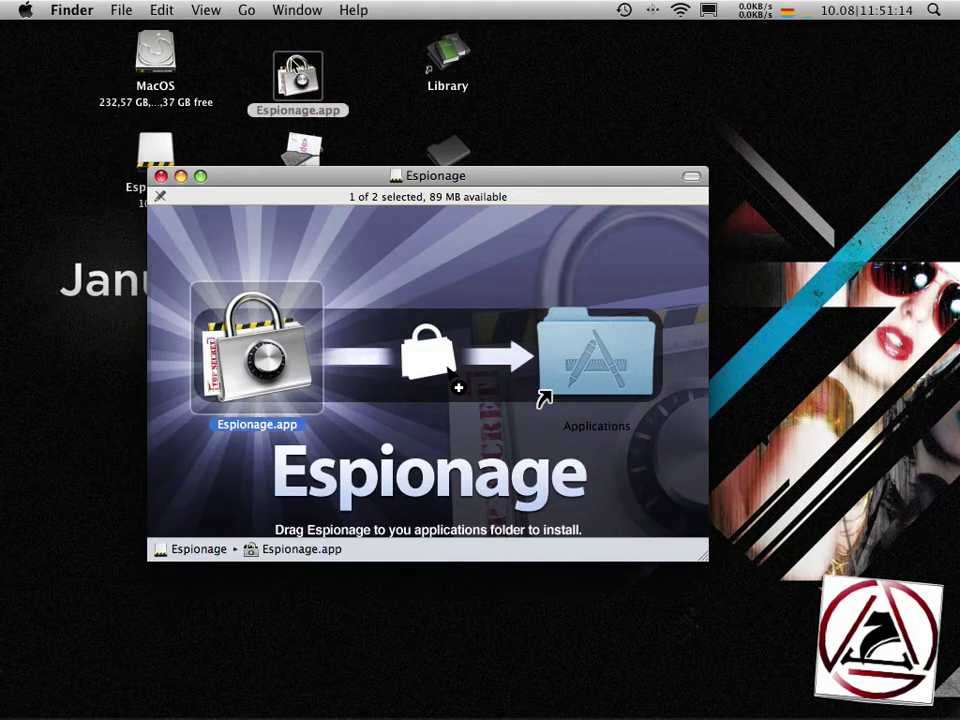
left_click(370, 245)
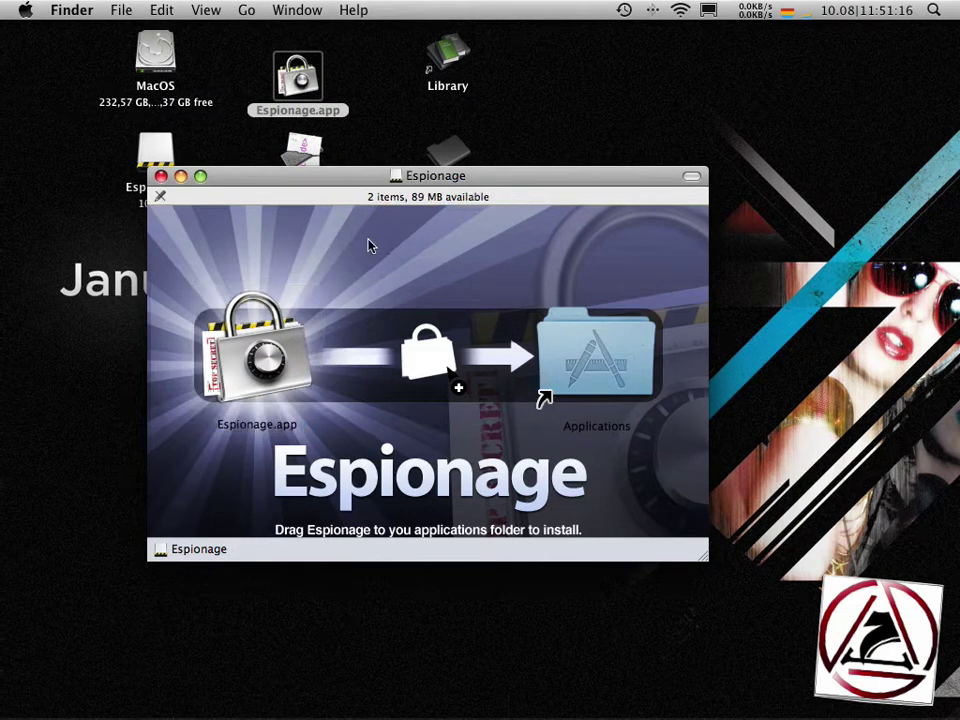
key("super+e")
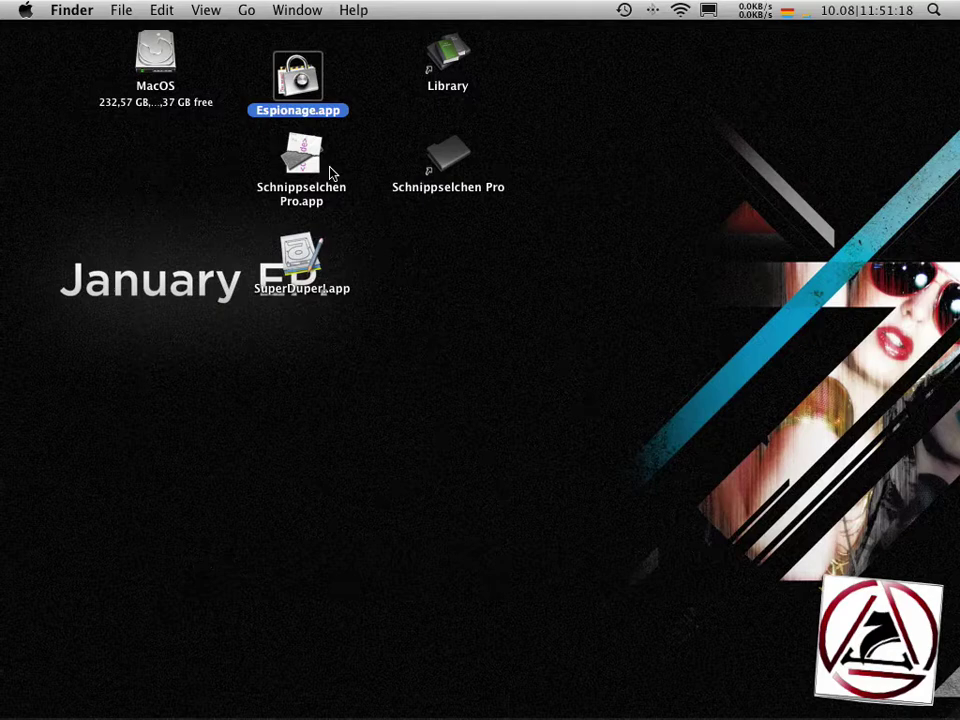
- Launch the copied Espionage.app and continue past the Readme and License pages
double_click(262, 88)
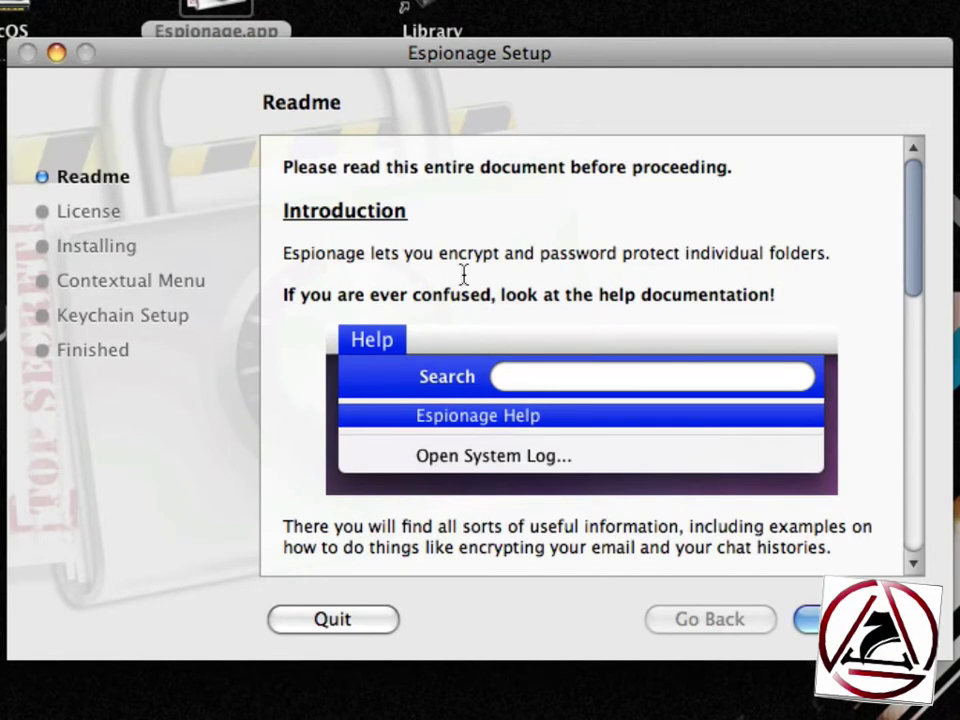
left_click(805, 619)
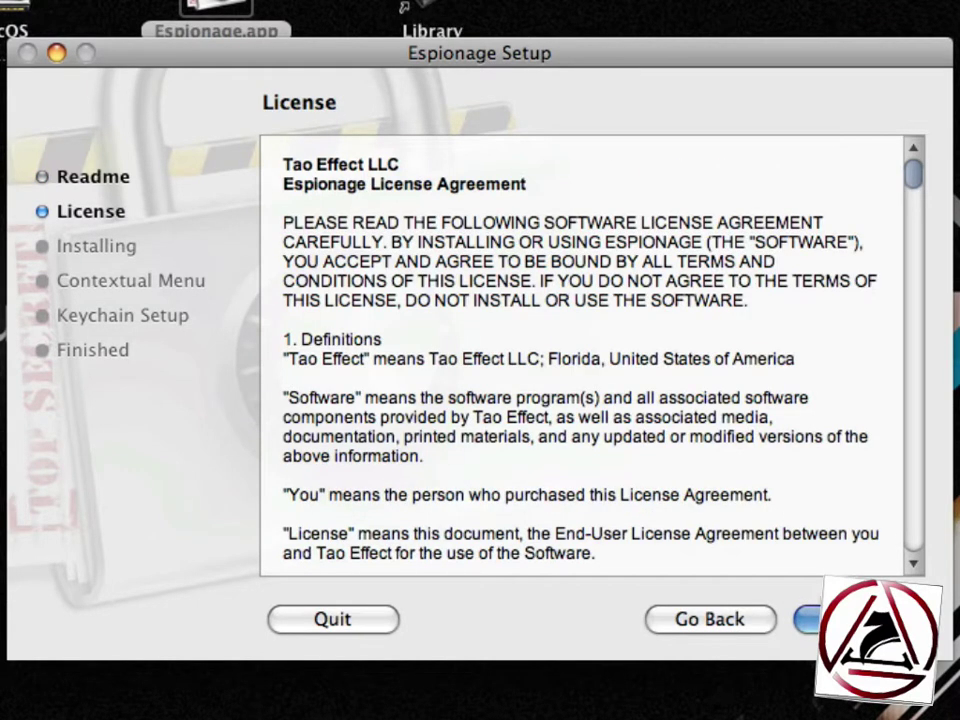
left_click(810, 619)
- Agree to the license and submit the administrator password to start installing
left_click(735, 207)
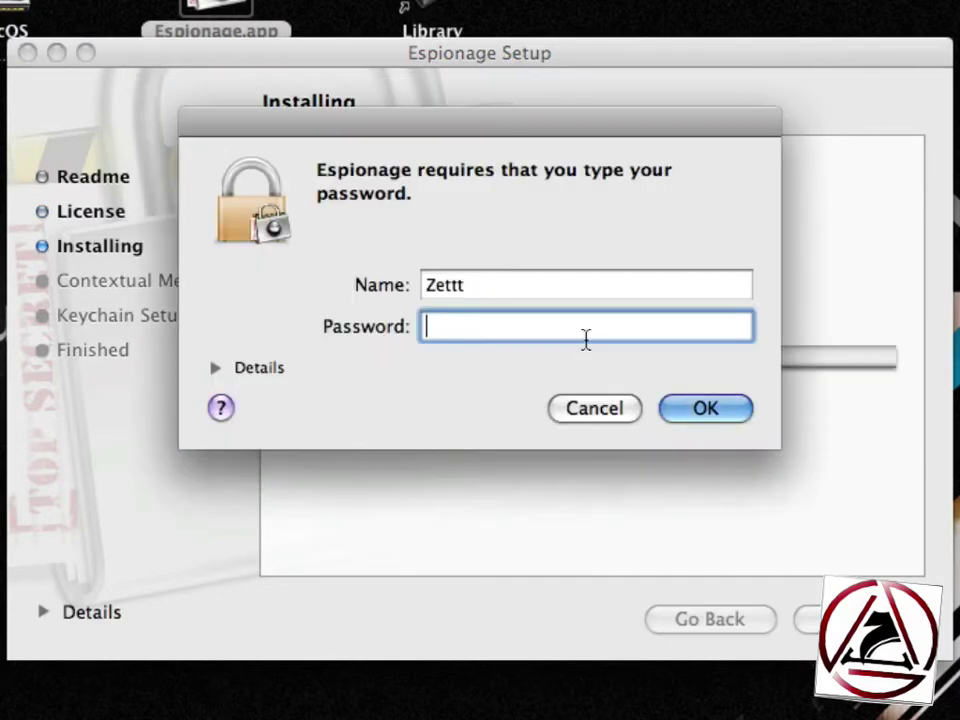
type("•••••••")
key("Return")
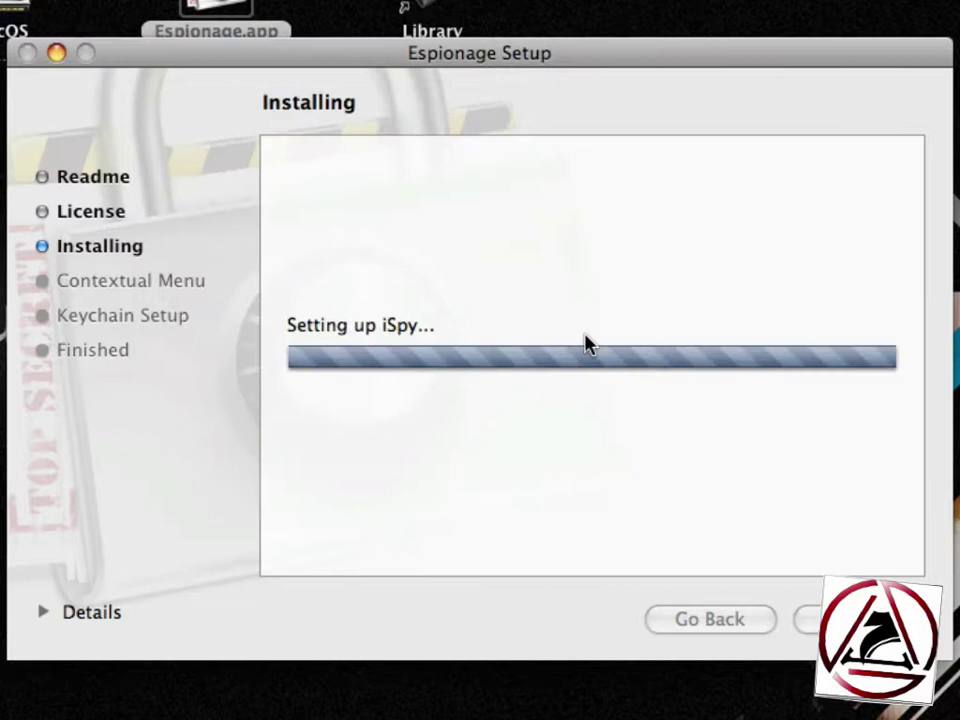
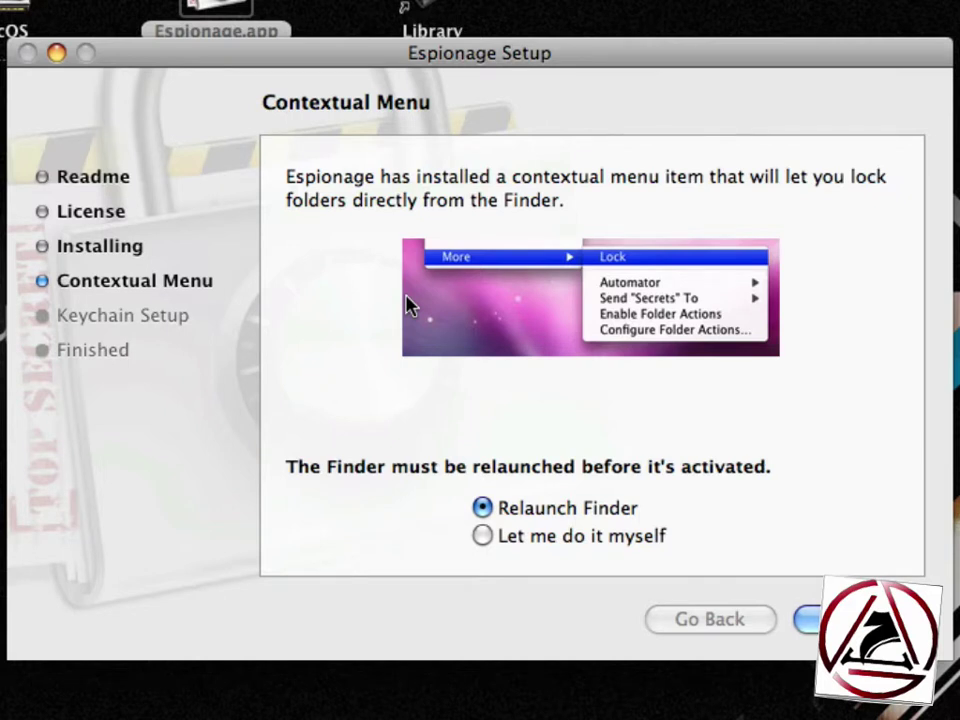
- Choose to relaunch Finder manually and keep folder passwords in the login keychain
left_click(488, 530)
left_click(815, 619)
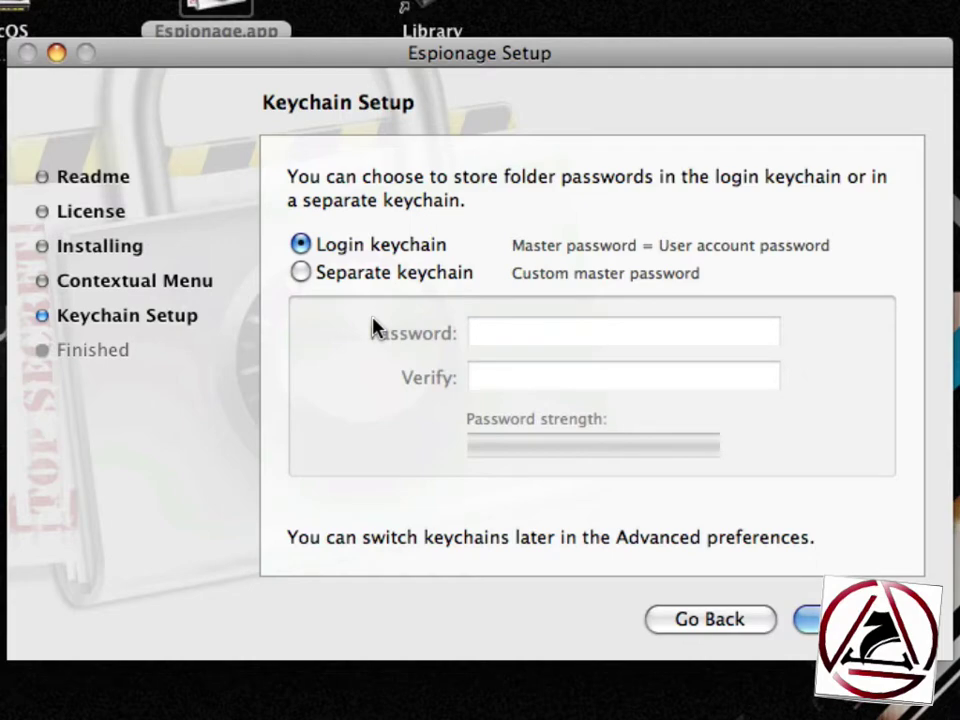
key("Return")
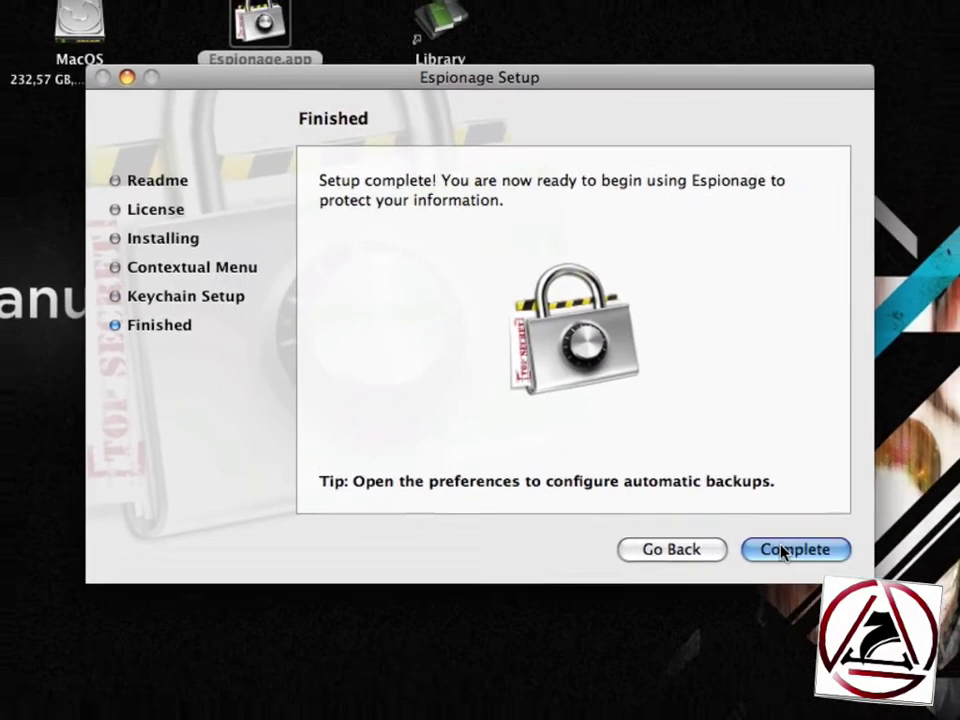
- Close the setup assistant and unlock Espionage with the master password
left_click(830, 593)
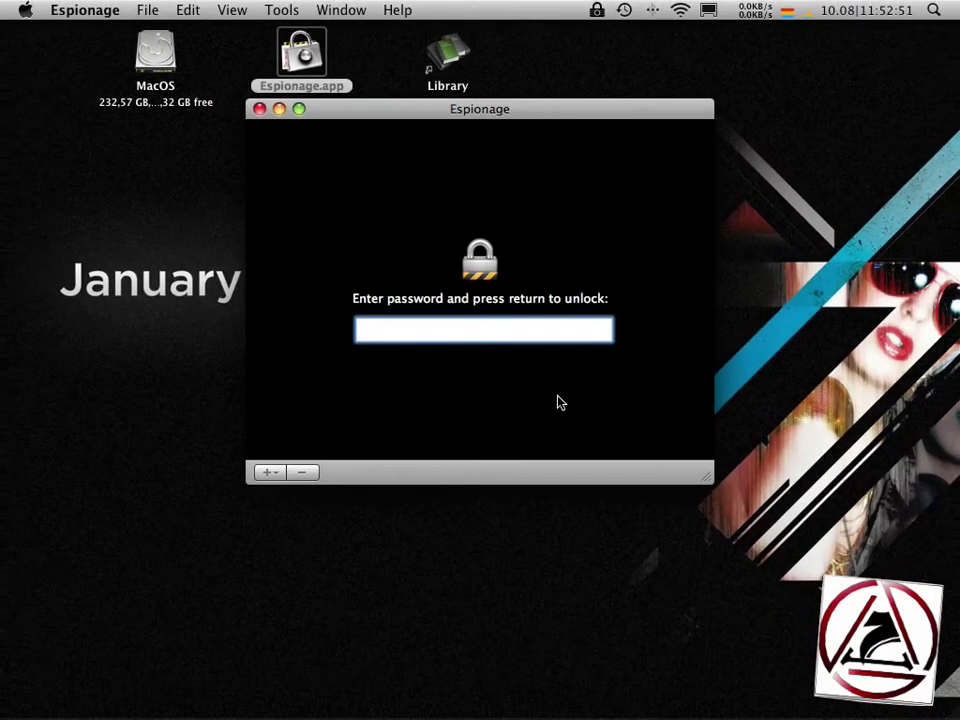
type("••••••")
key("Return")
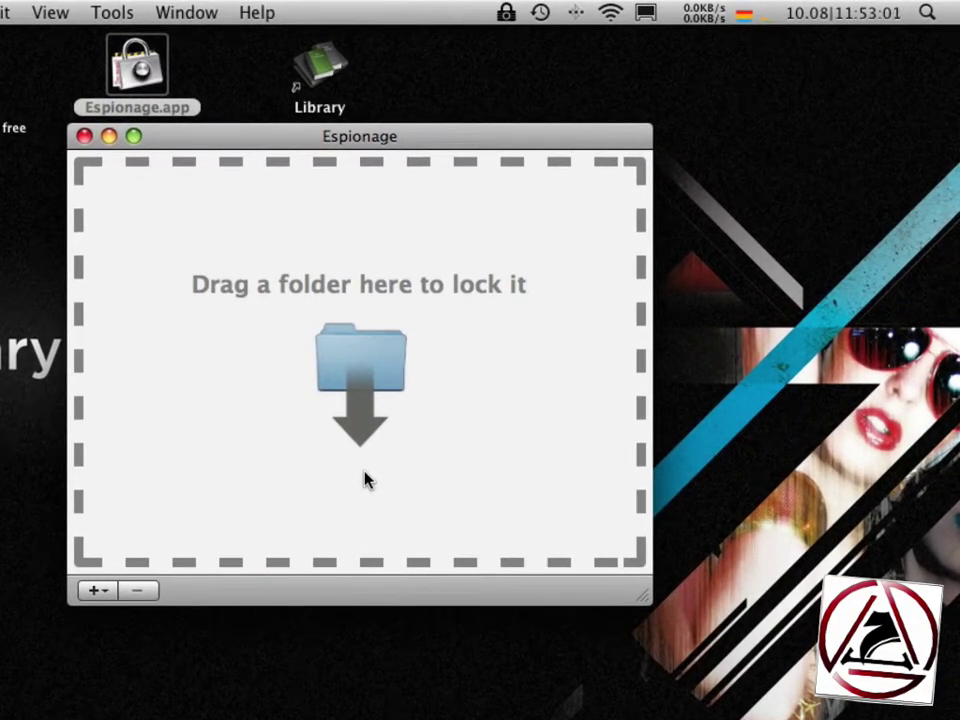
- Create a desktop folder named Secrets and drop it into the Espionage window
key("super+Tab")
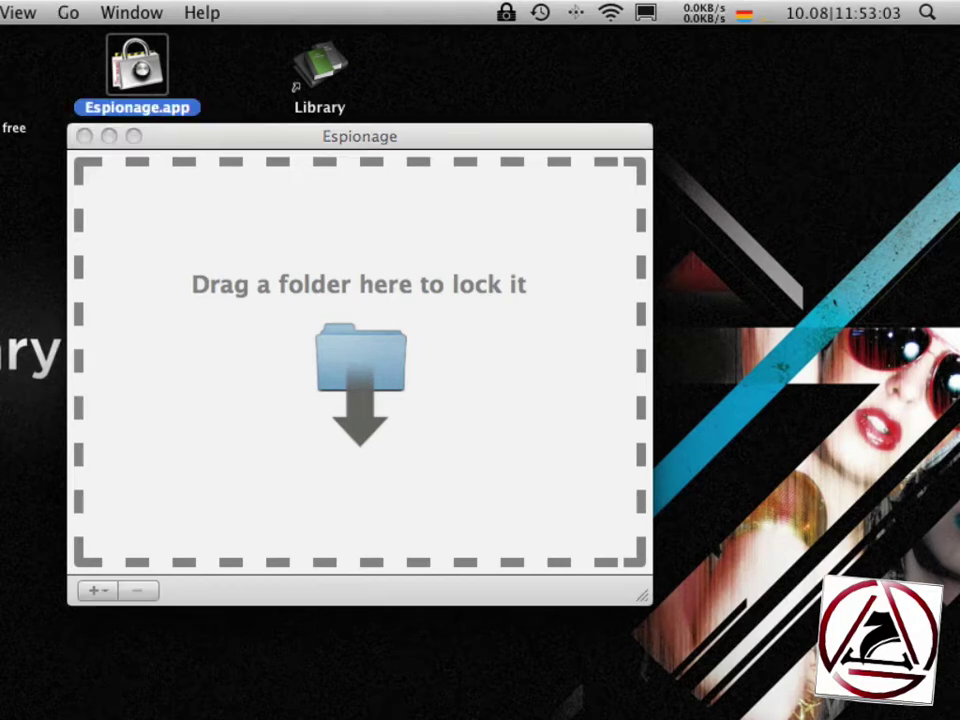
key("super+shift+n")
type("Se")
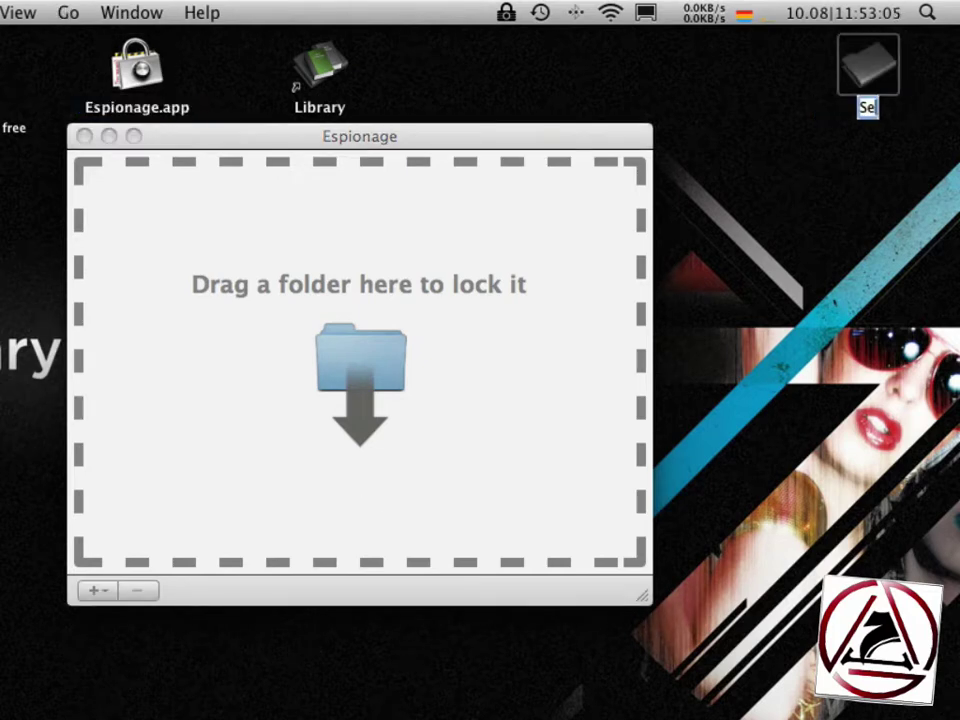
type("cress")
key("Return")
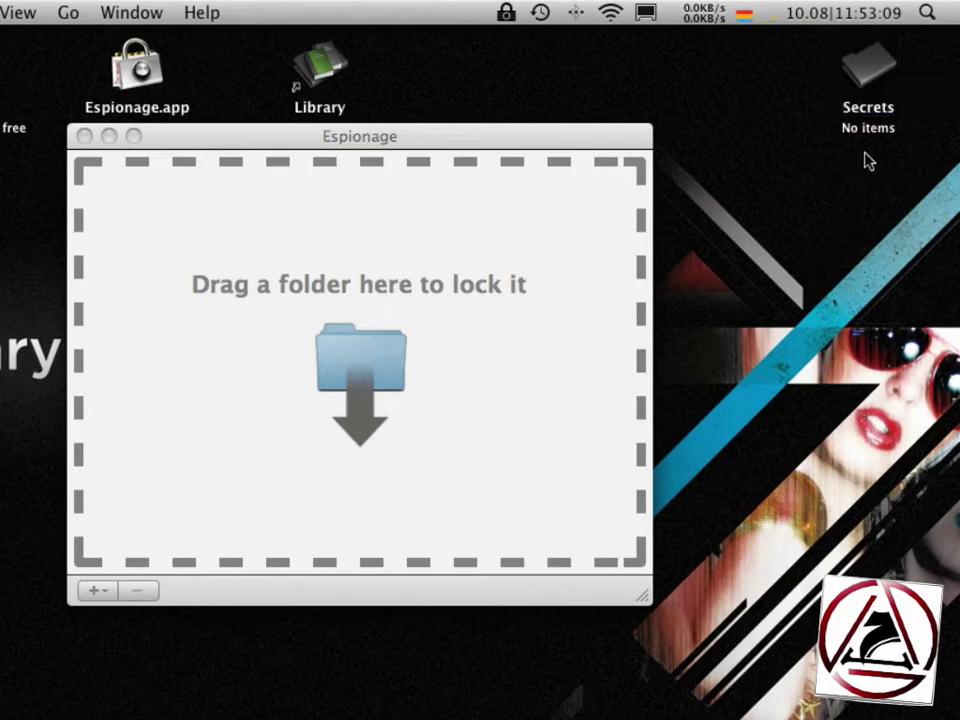
left_click_drag(868, 66, 360, 368)
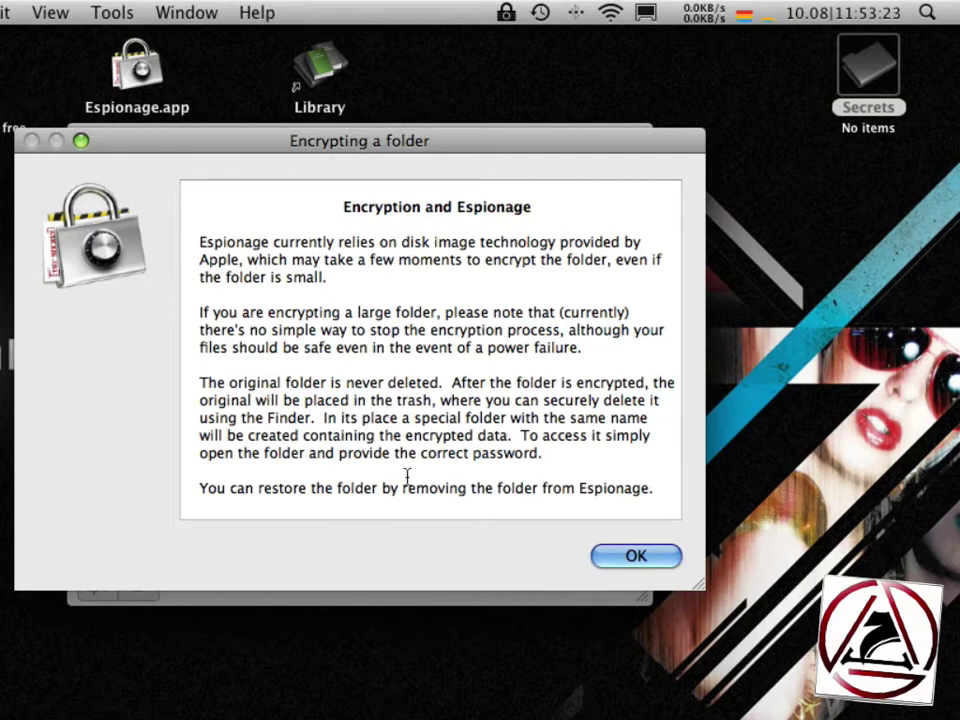
- Acknowledge the encryption explanation, then enter and confirm a new password for Secrets
left_click(634, 560)
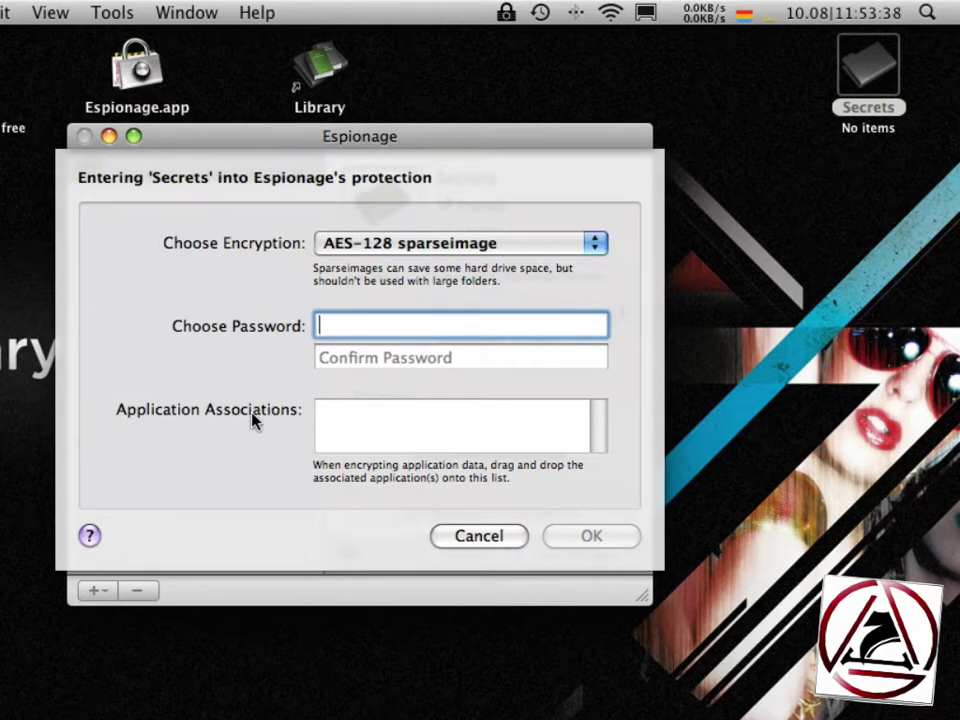
type("••••")
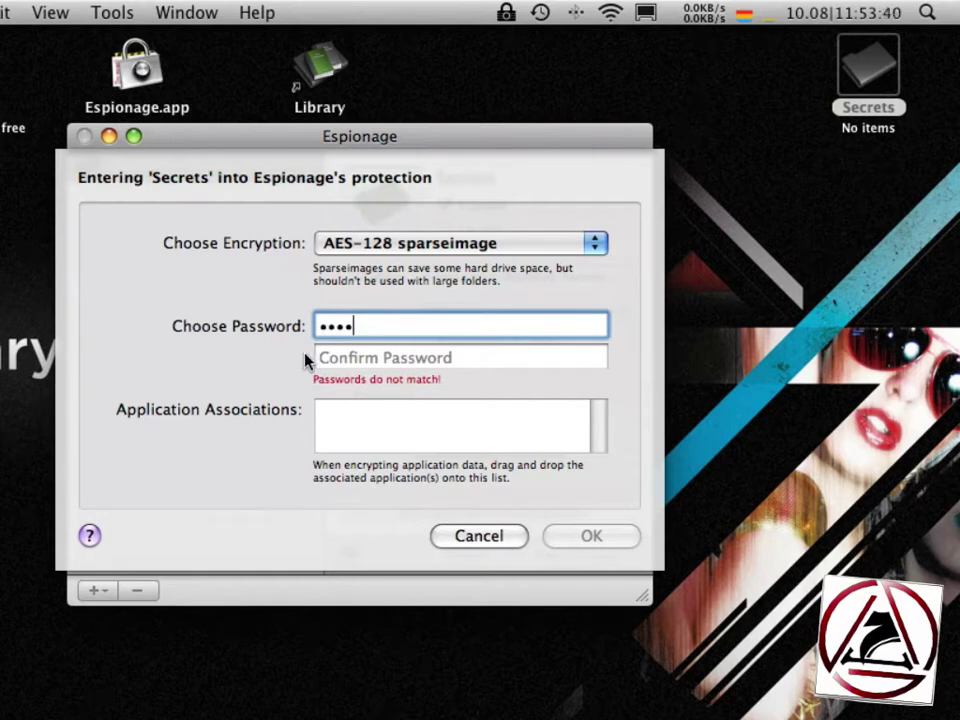
left_click(330, 362)
type("••••")
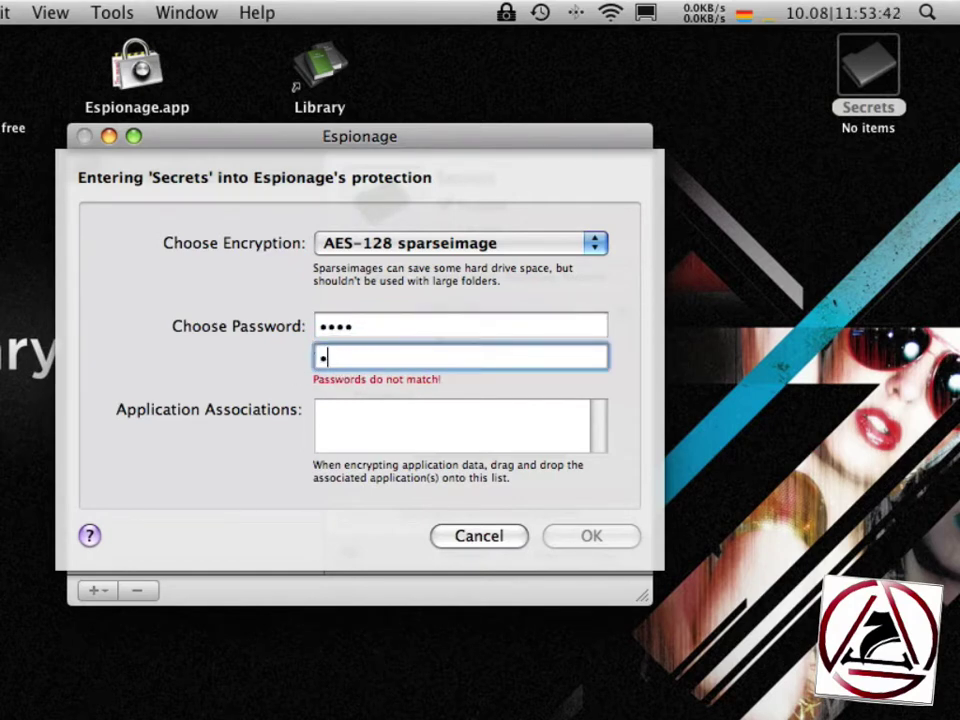
- Keep AES-128 sparseimage as the encryption type and start encrypting Secrets
left_click(390, 243)
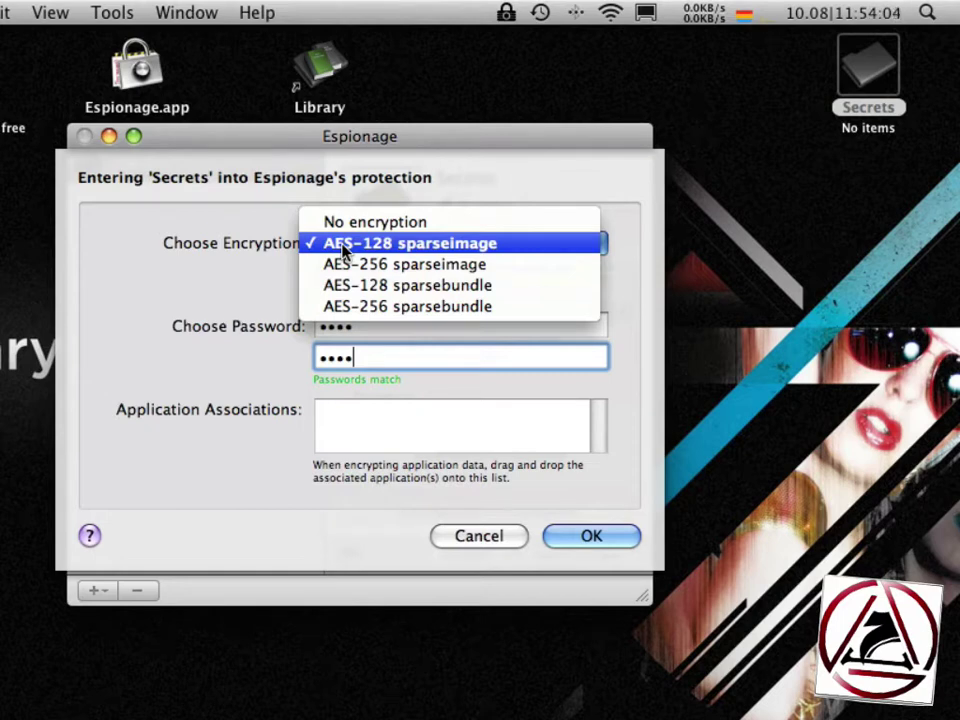
key("Down")
key("Down")
left_click(345, 250)
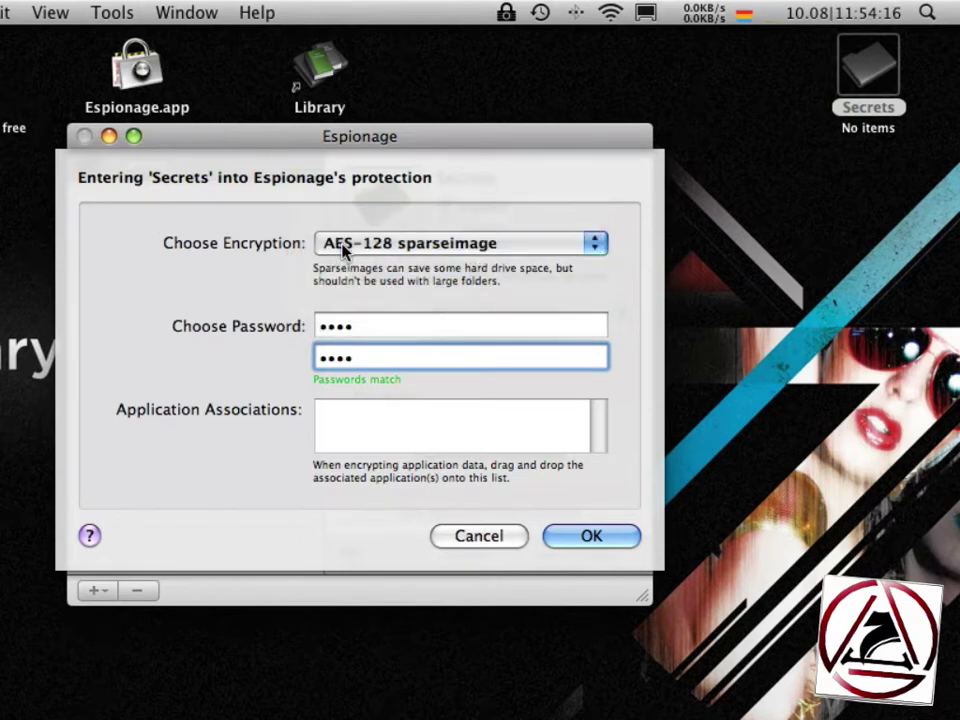
left_click(556, 540)
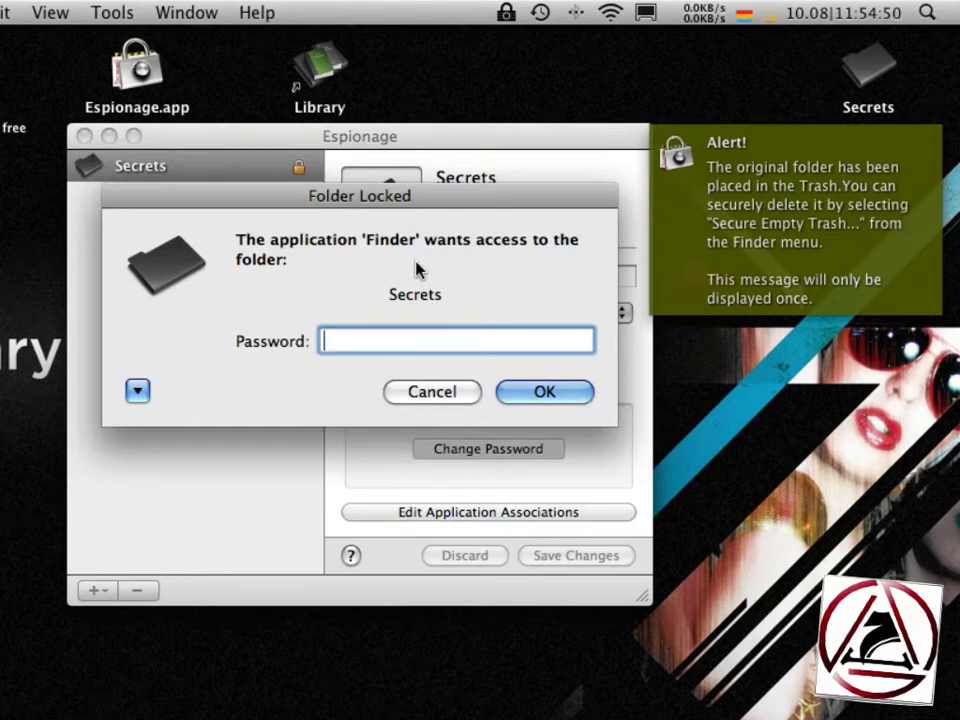
- Enter the Secrets folder password in the Folder Locked dialog to grant Finder access
mouse_move(418, 270)
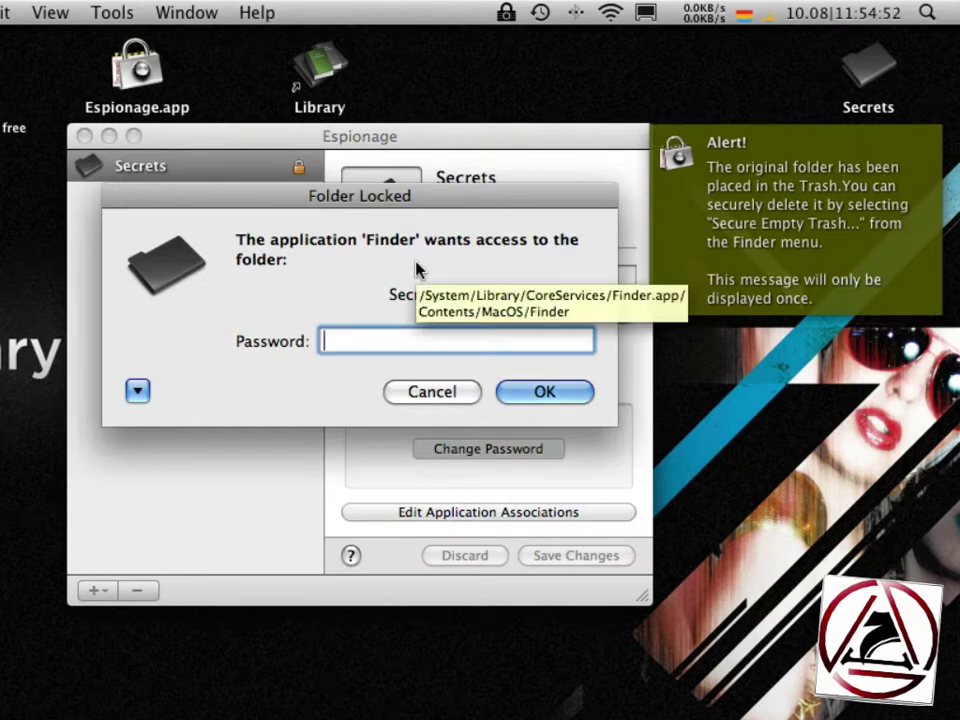
type("••••")
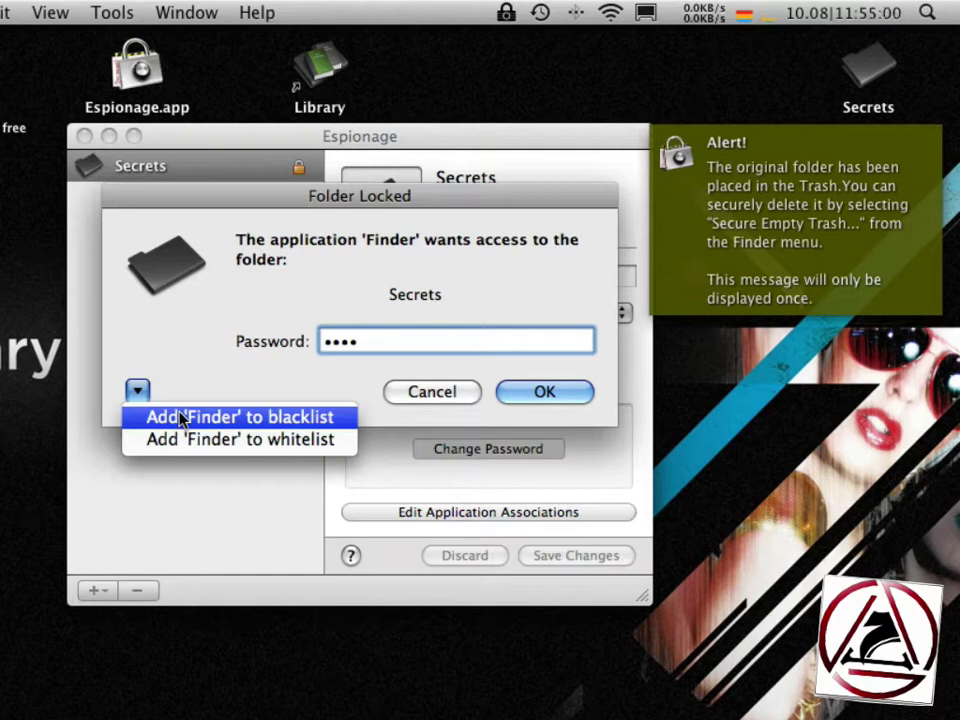
left_click(214, 354)
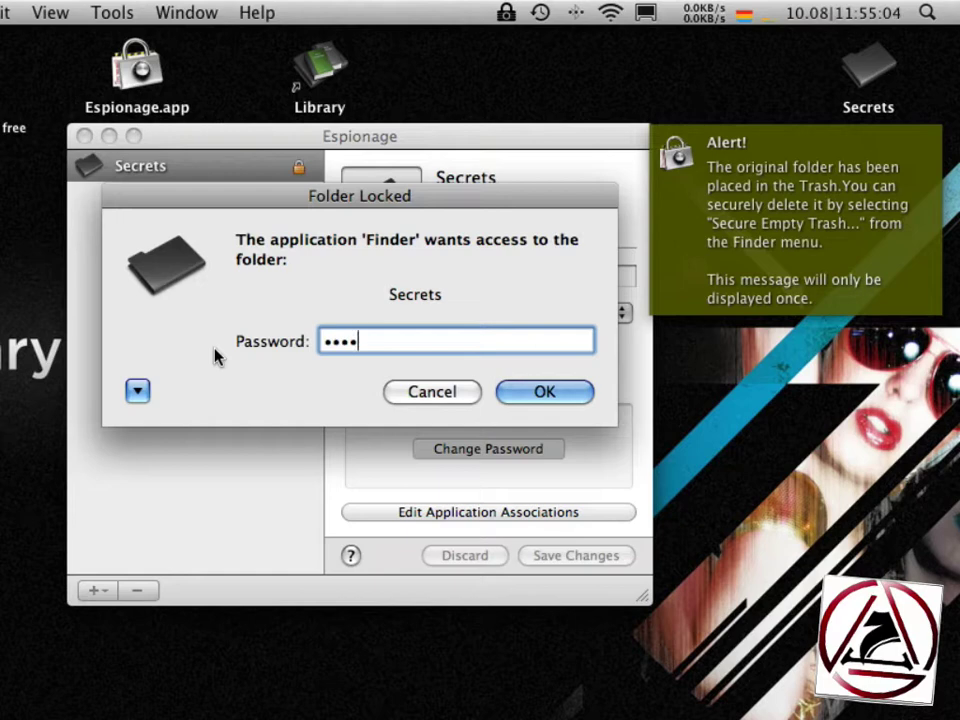
left_click(519, 396)
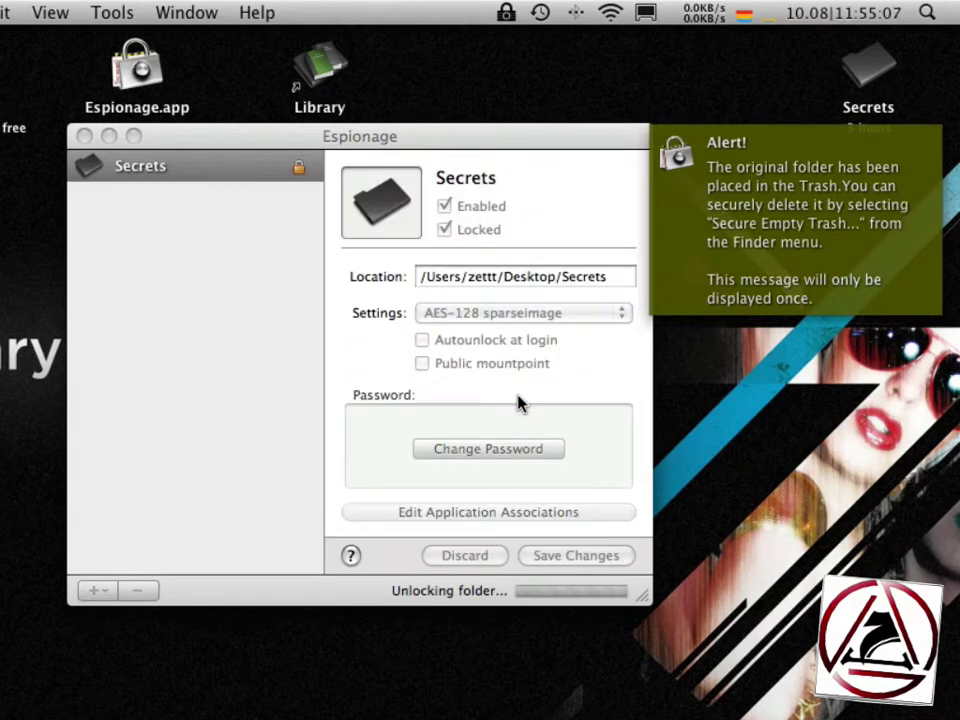
- Dismiss the trashed-original alert and open the unlocked Secrets folder from the desktop
left_click(750, 192)
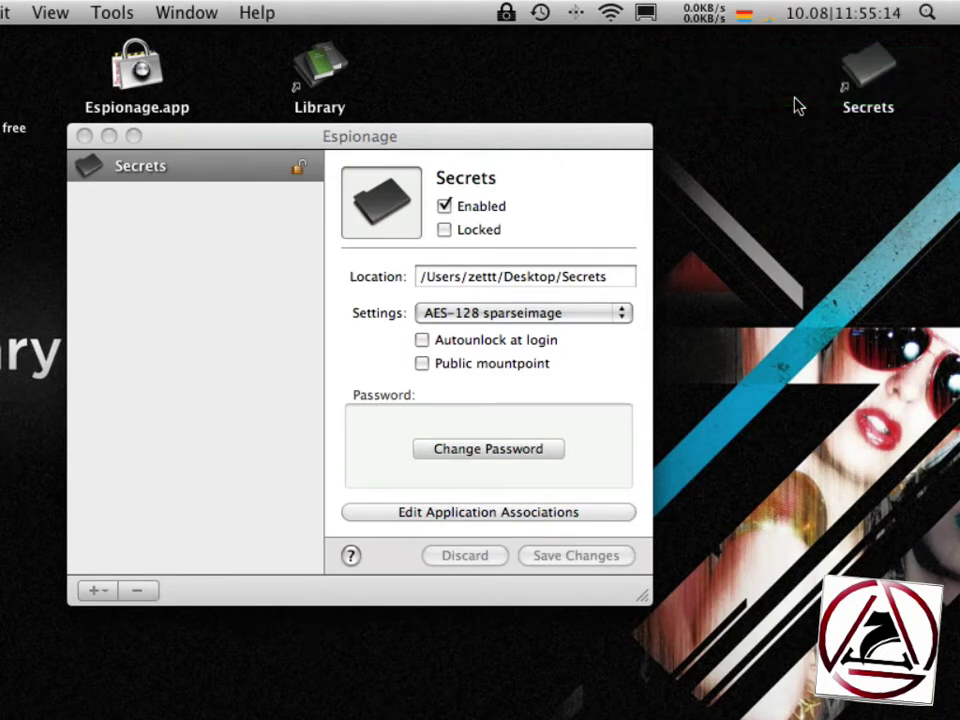
left_click(869, 72)
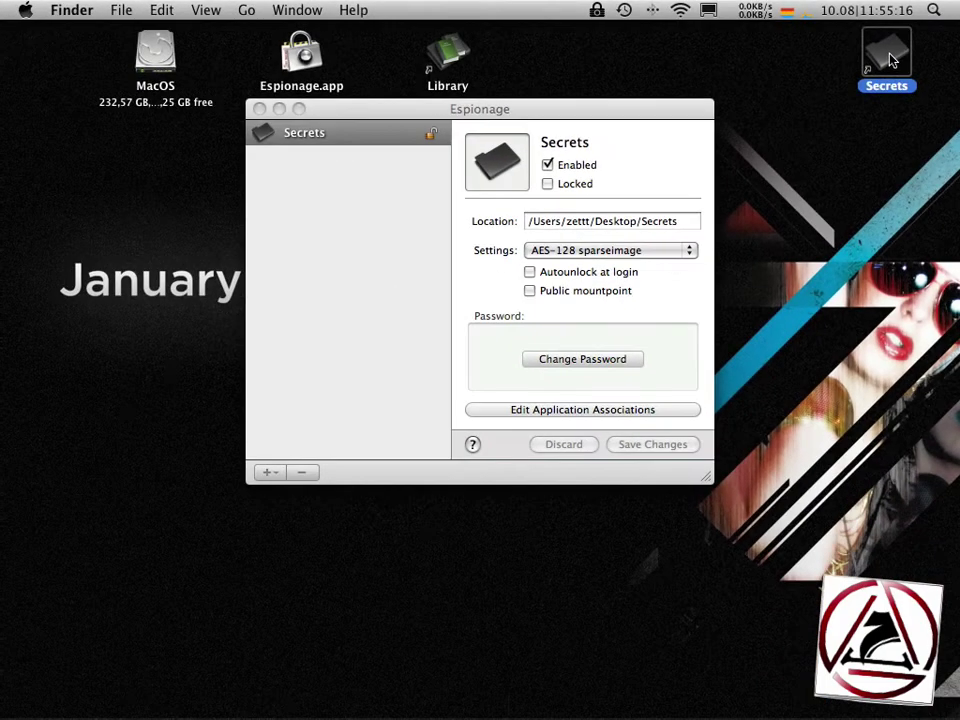
double_click(893, 60)
left_click_drag(550, 120, 457, 75)
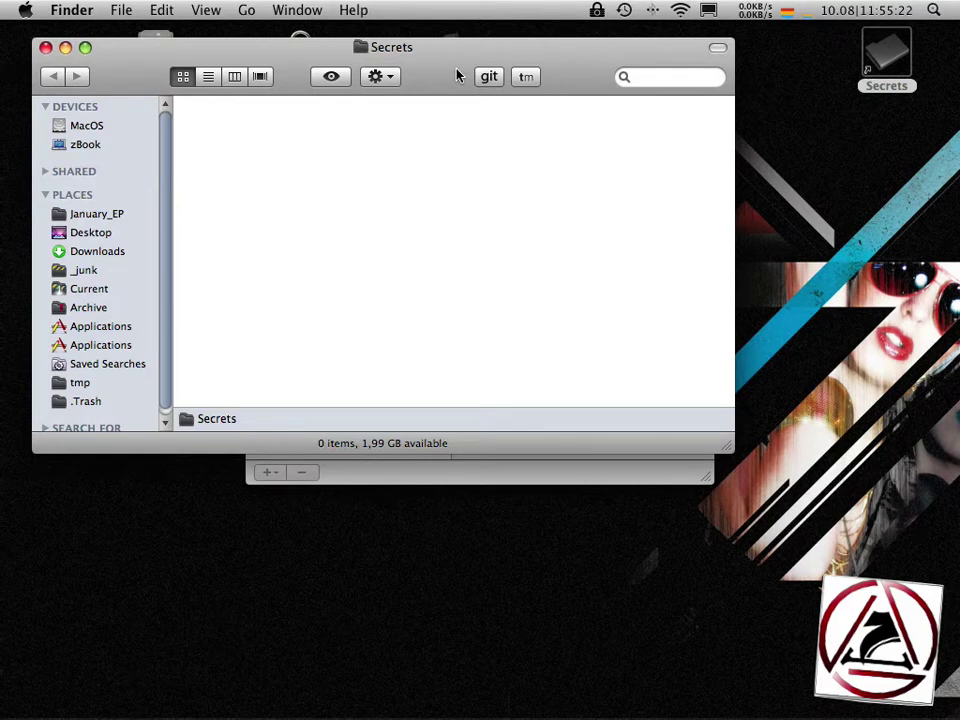
- Create a subfolder named 'new folders!' inside Secrets
key("super+shift+n")
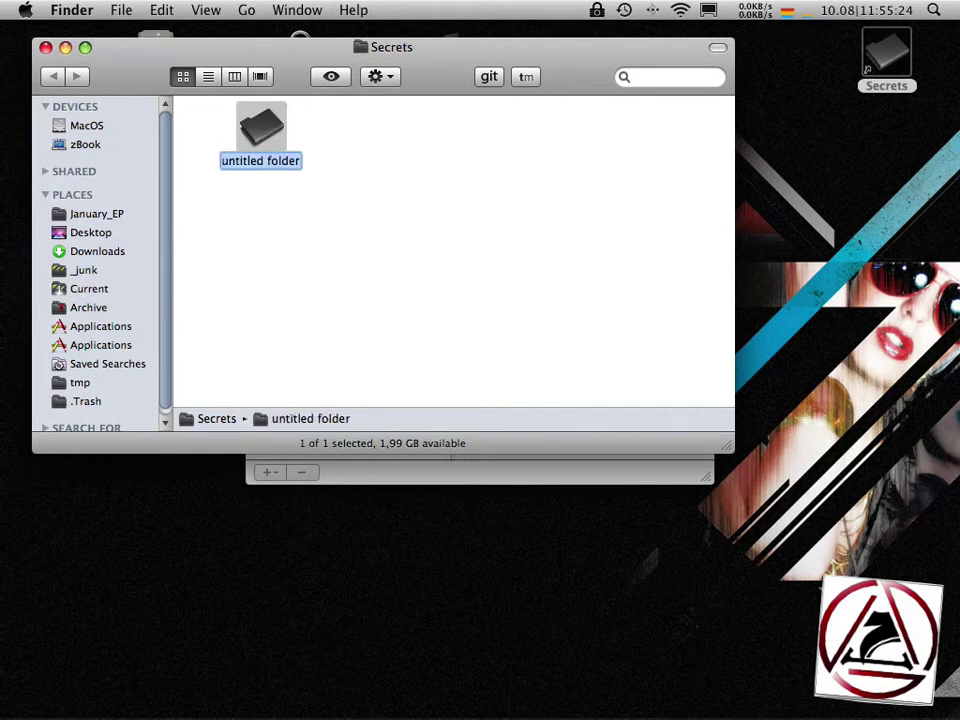
type("new folders!")
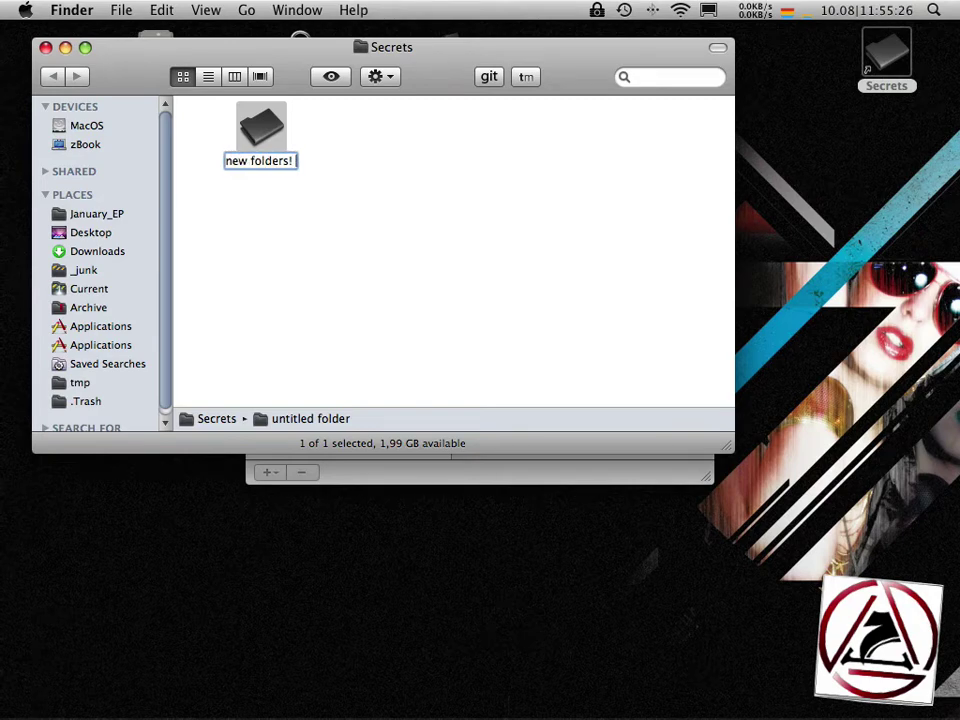
key("BackSpace")
key("Return")
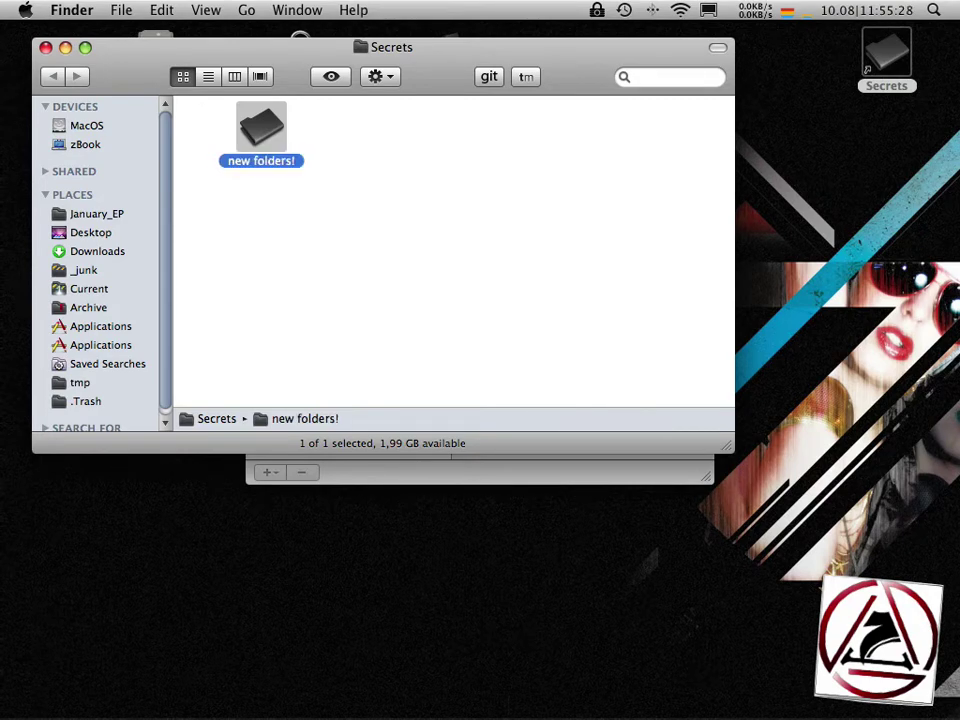
mouse_move(418, 712)
left_click(505, 662)
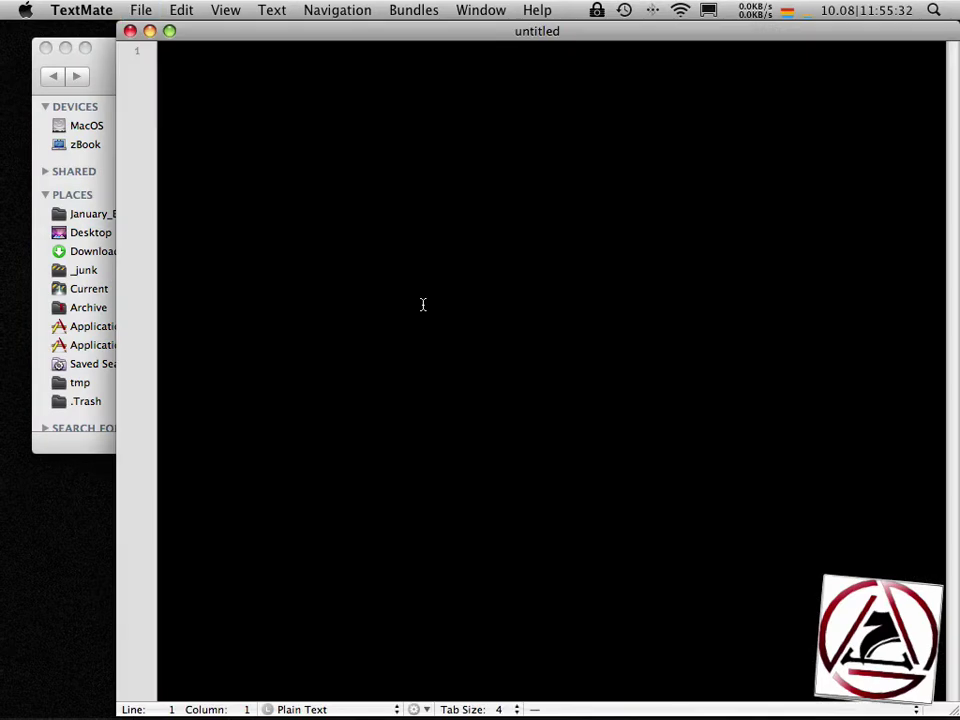
- Type a note with the lines 'Application Serials:', 'Espionage:', 'Registered to:' and 'Key:'
type("Application Serials:")
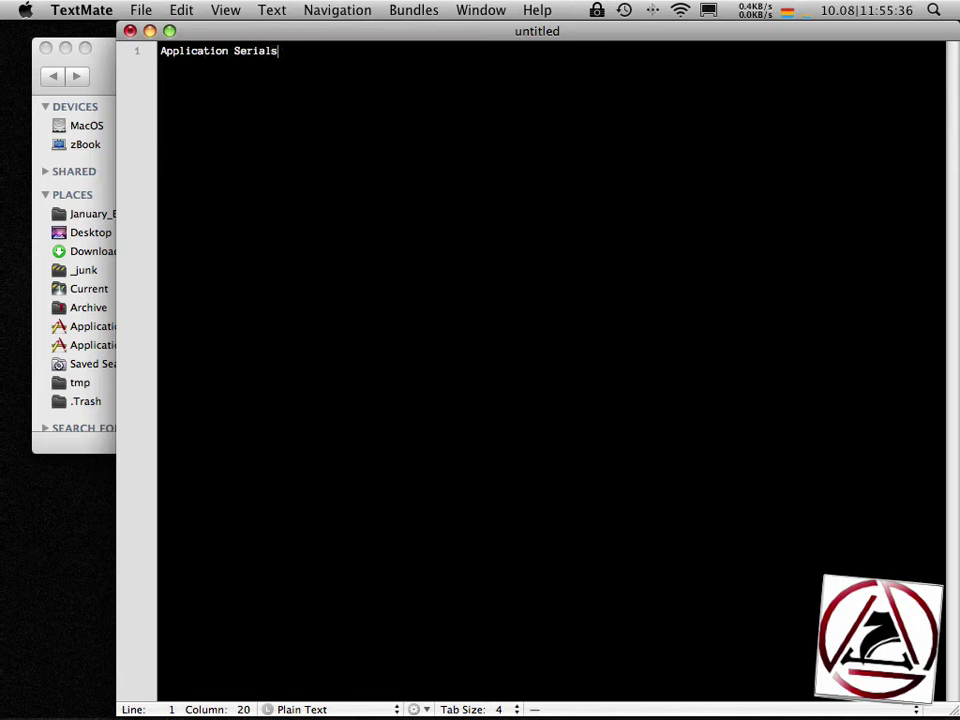
key("Return")
key("Return")
type("Espionage:")
key("Return")
key("Return")
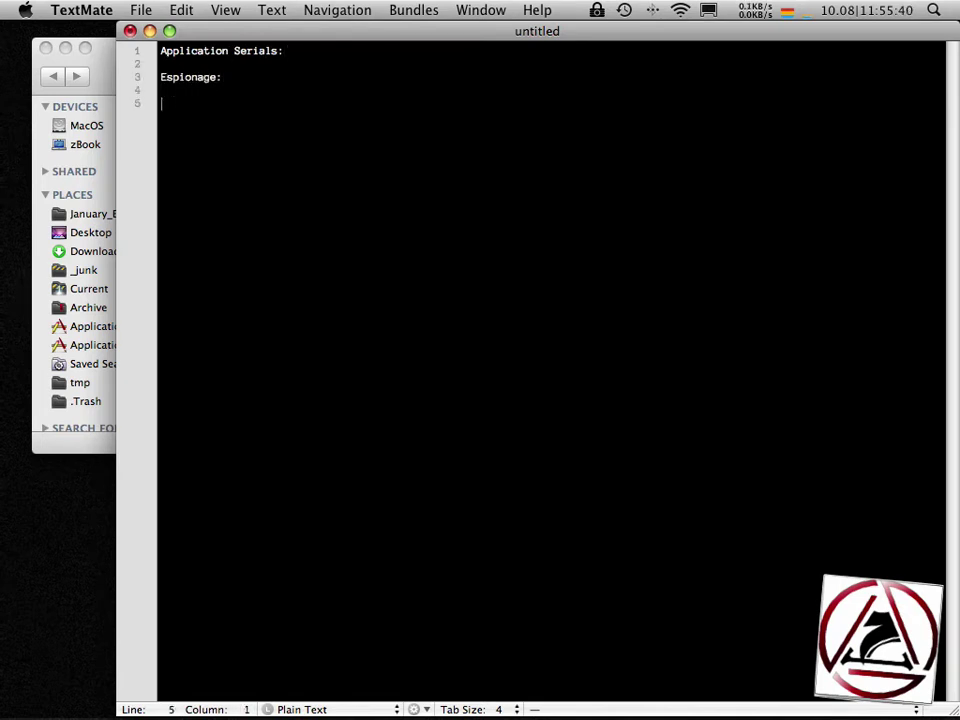
type("Regi")
type("ster")
key("BackSpace")
type("ered to:")
key("Return")
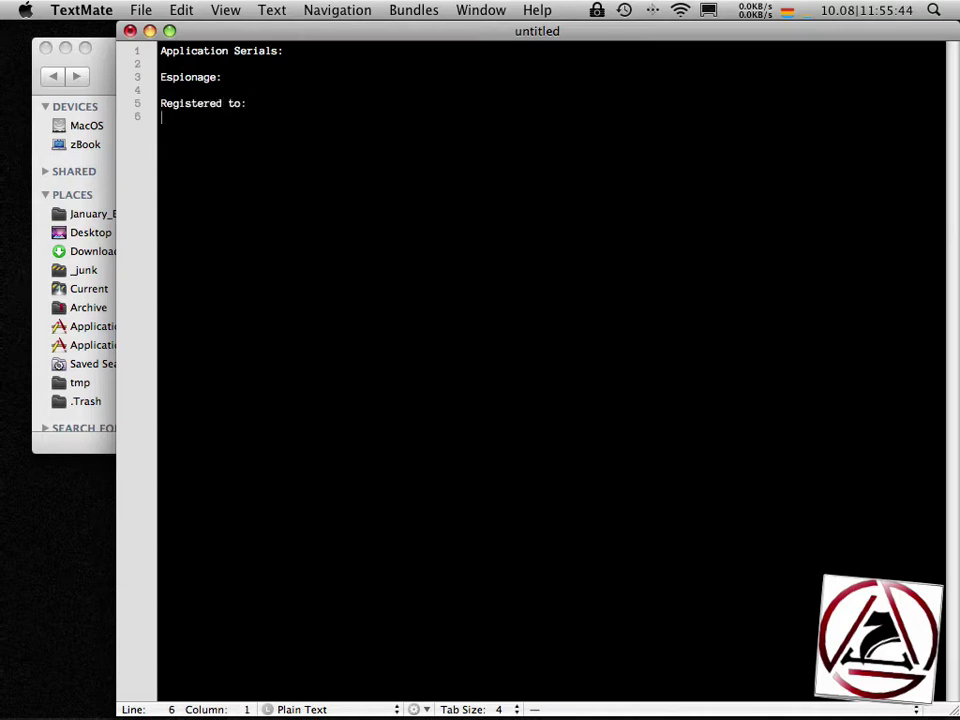
type("Key:")
- Save the note as Serials in the Secrets folder and close the document
key("super+s")
left_click(455, 228)
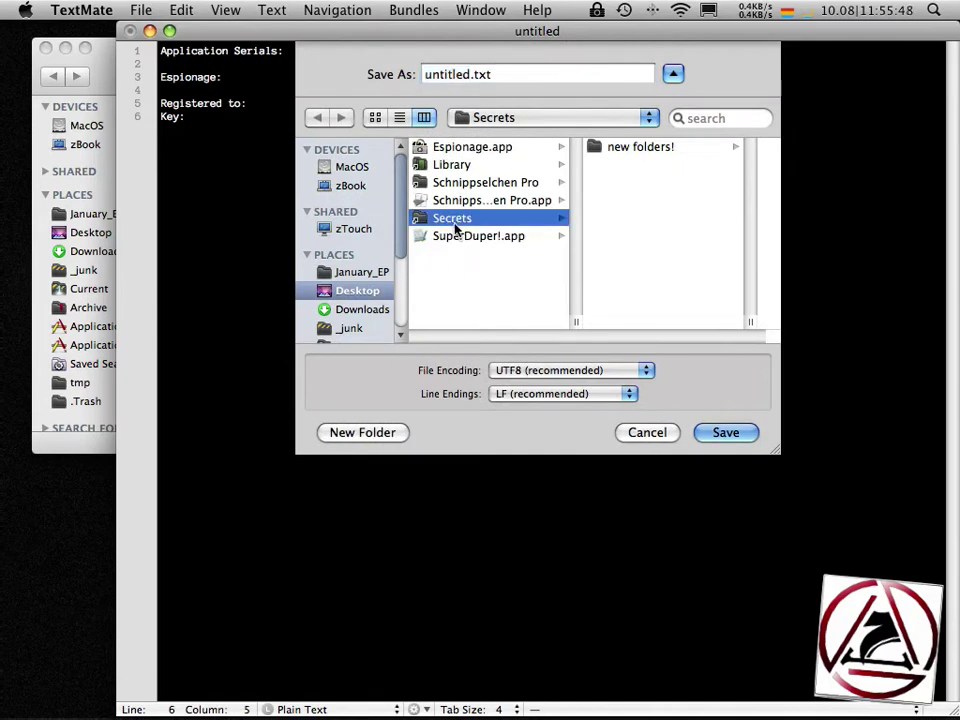
double_click(430, 72)
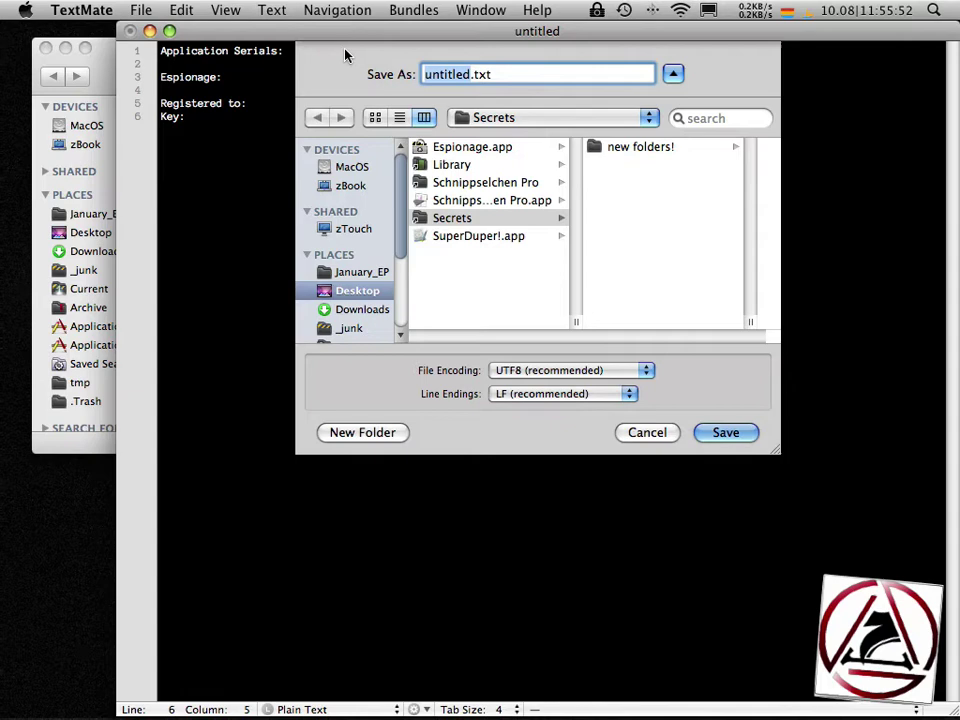
type("Serials")
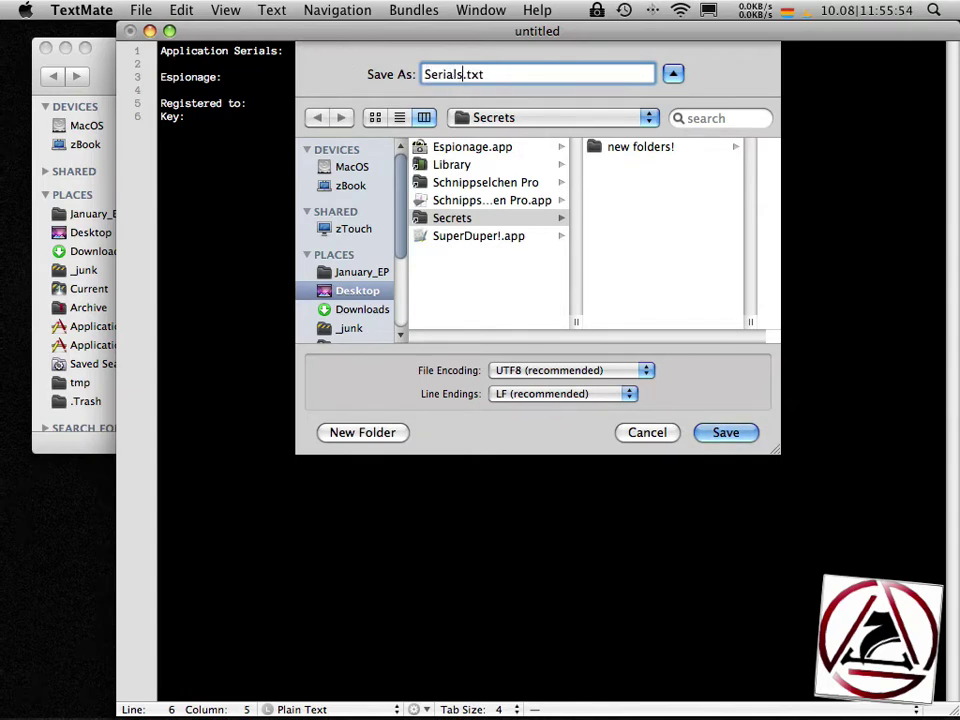
key("Return")
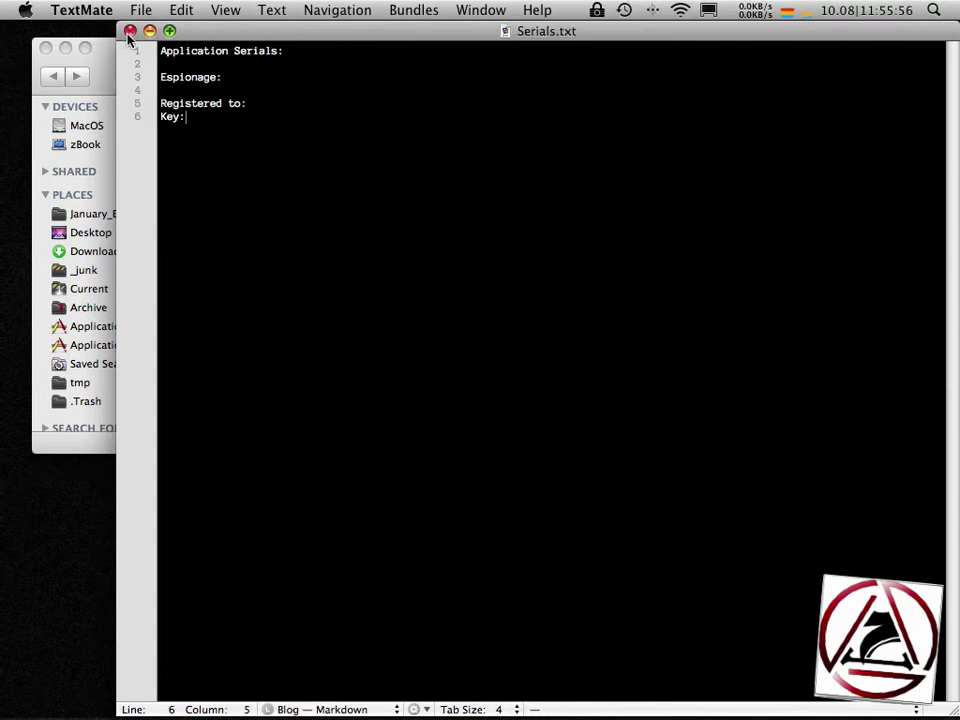
left_click(129, 31)
- Close the Secrets window, then tick Locked for Secrets in Espionage and save changes
left_click(251, 197)
left_click(358, 212)
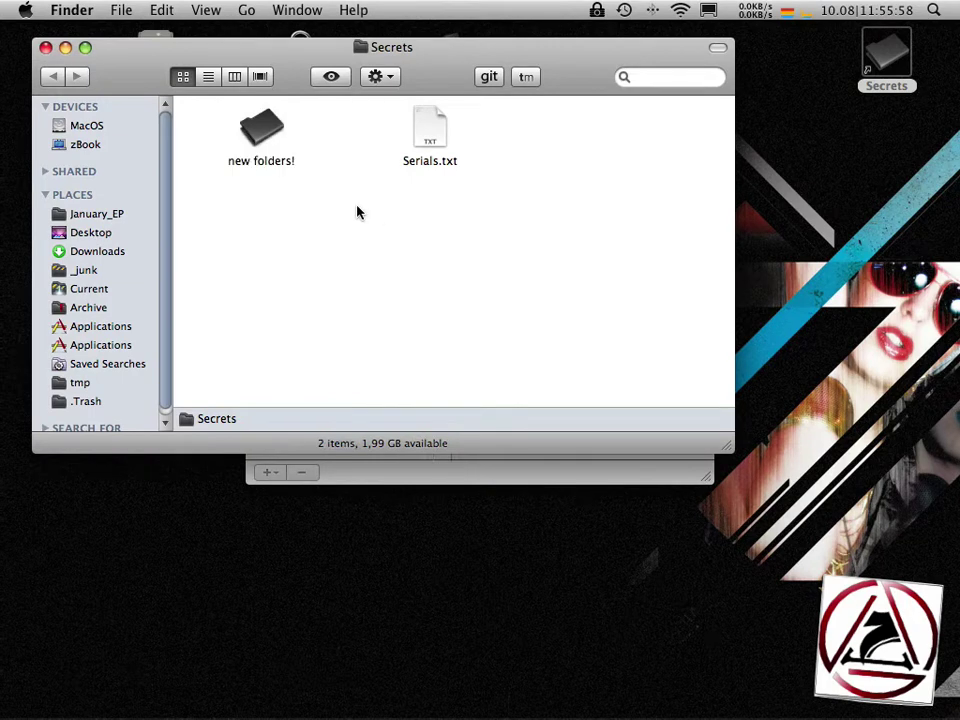
left_click(430, 132)
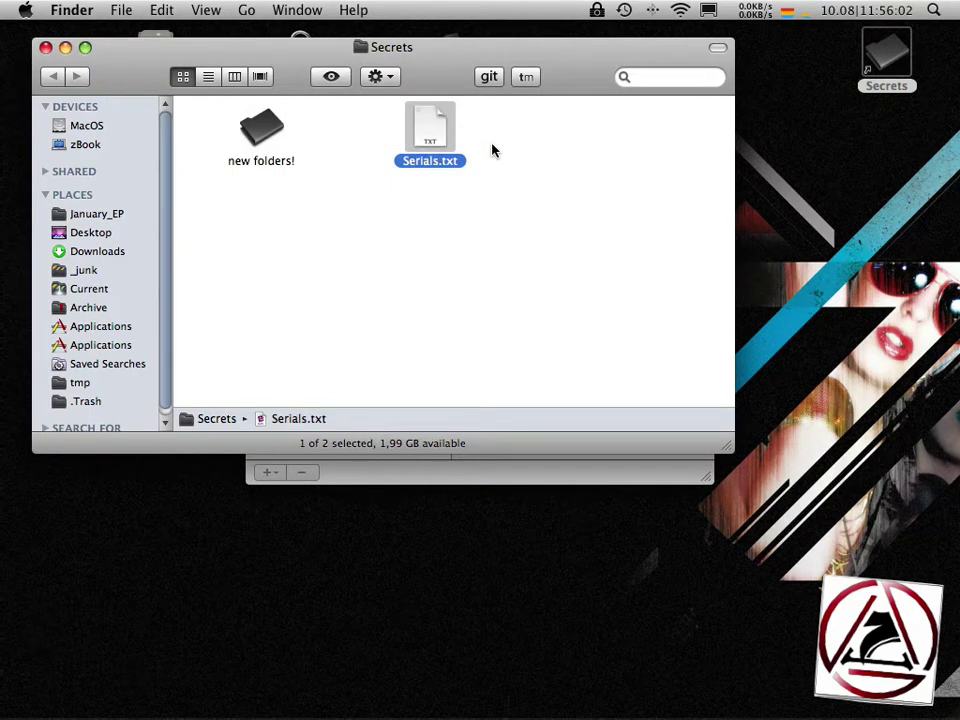
left_click(45, 47)
left_click(313, 242)
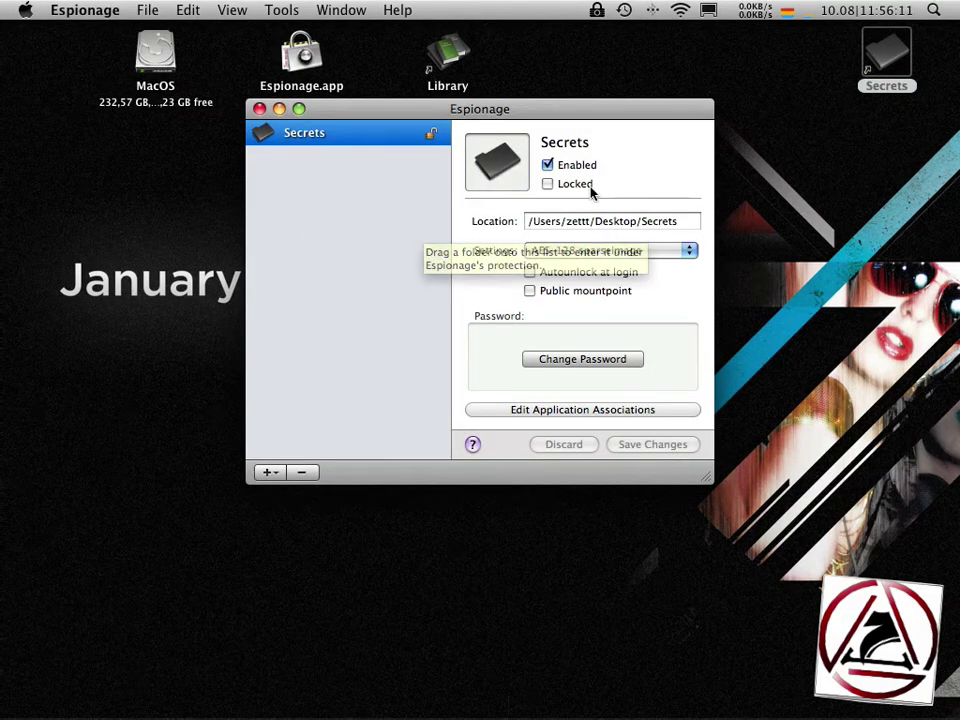
left_click(548, 184)
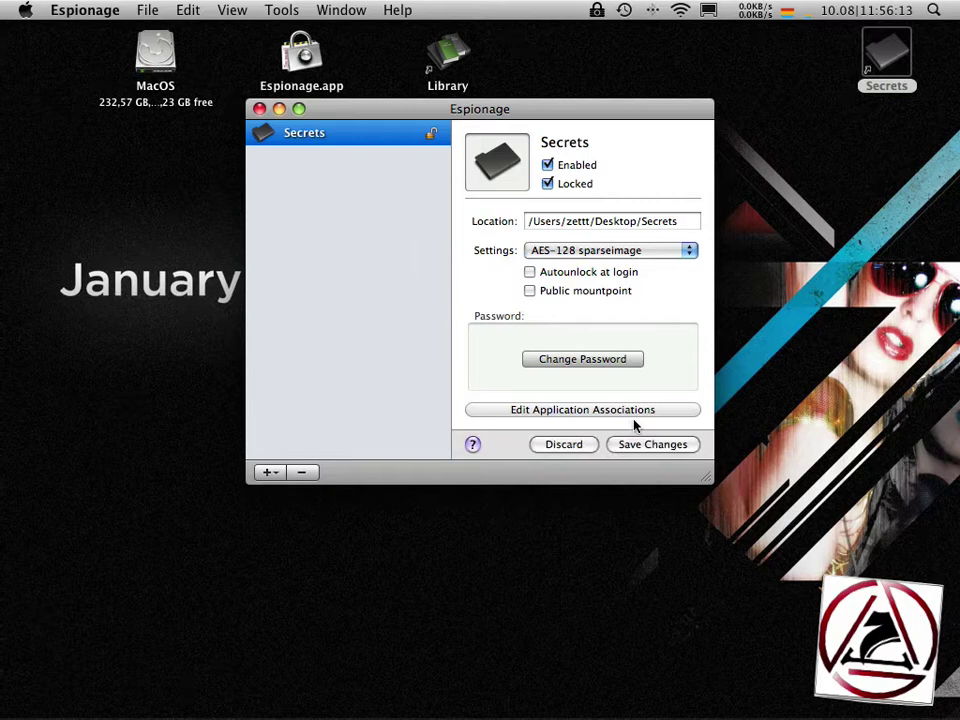
left_click(638, 444)
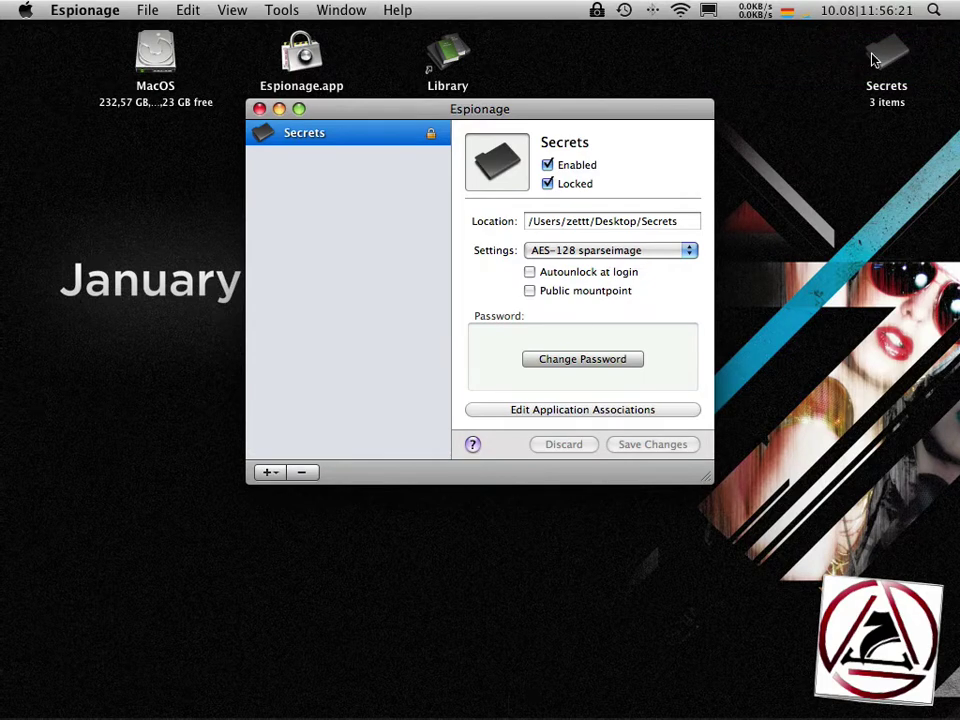
- Unlock Secrets with its password, view its two items as icons, then close the window
double_click(875, 60)
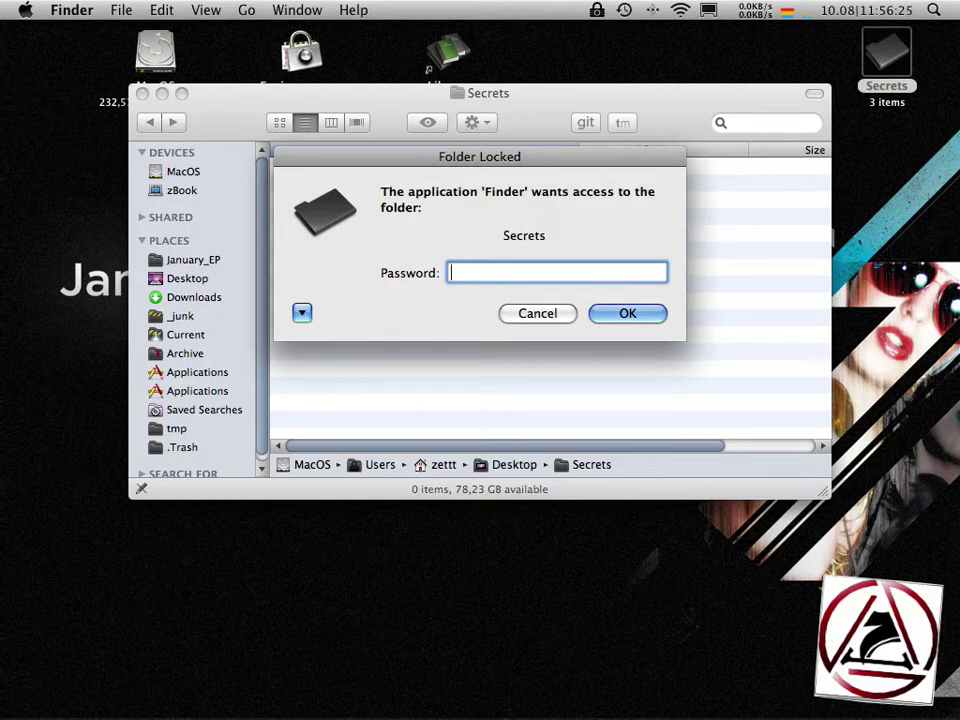
type("****")
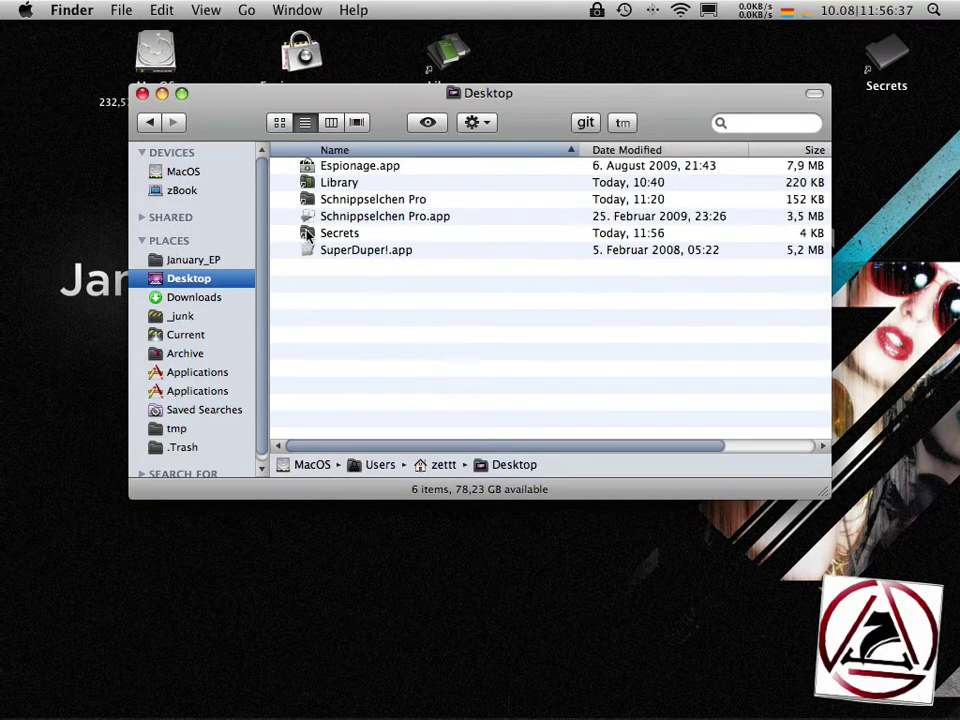
double_click(307, 233)
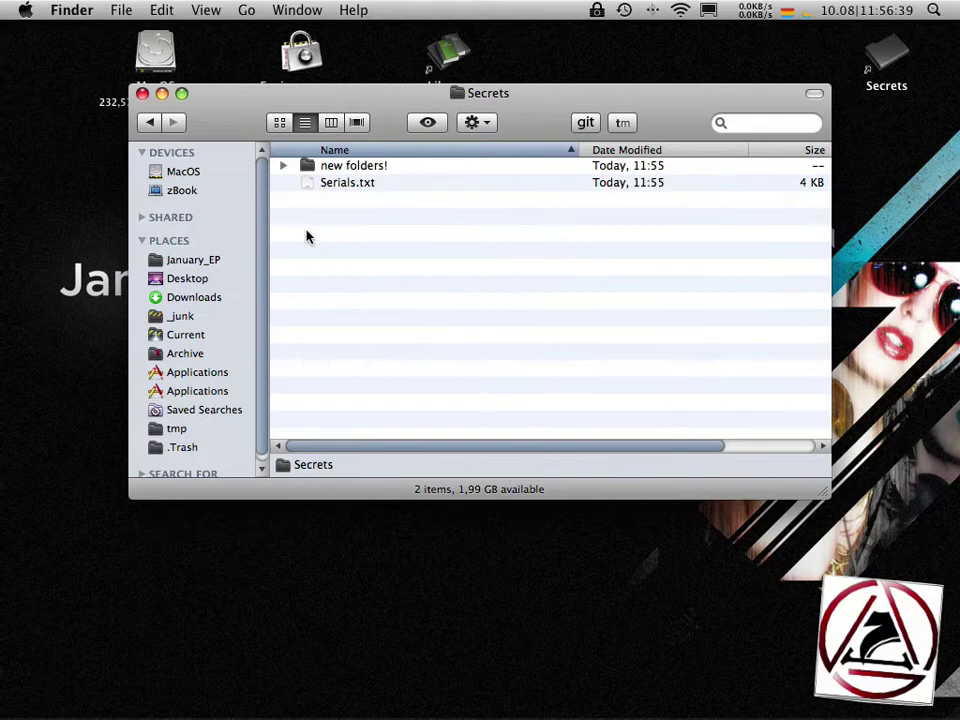
key("super+1")
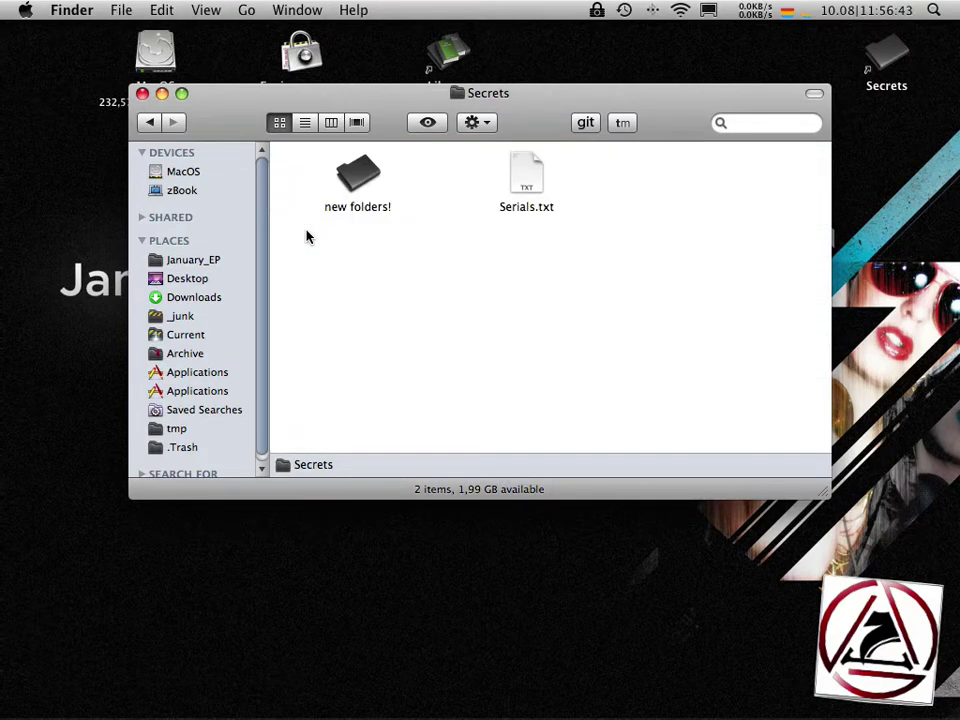
key("super+w")
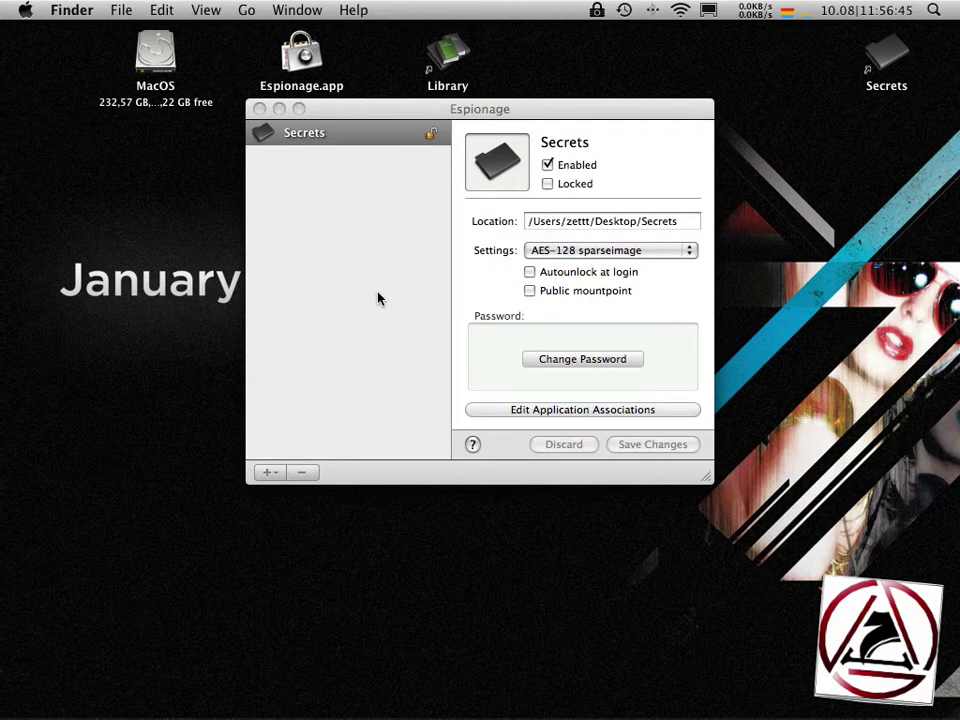
left_click(377, 298)
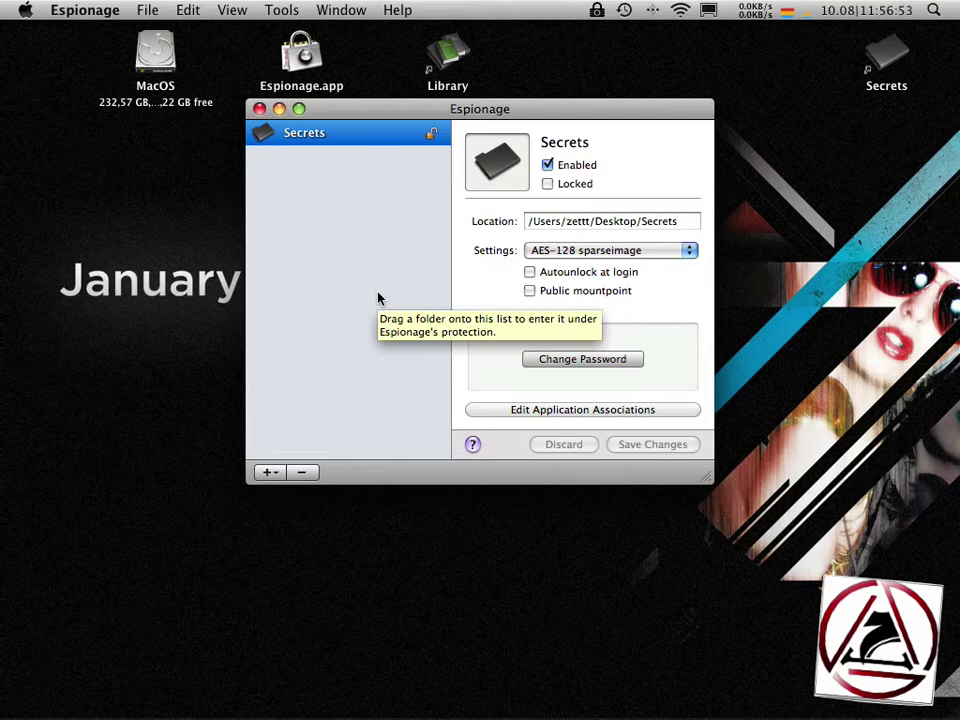
- Remove Secrets from Espionage, confirm restoring it, and check the folder's contents in Finder
left_click(299, 473)
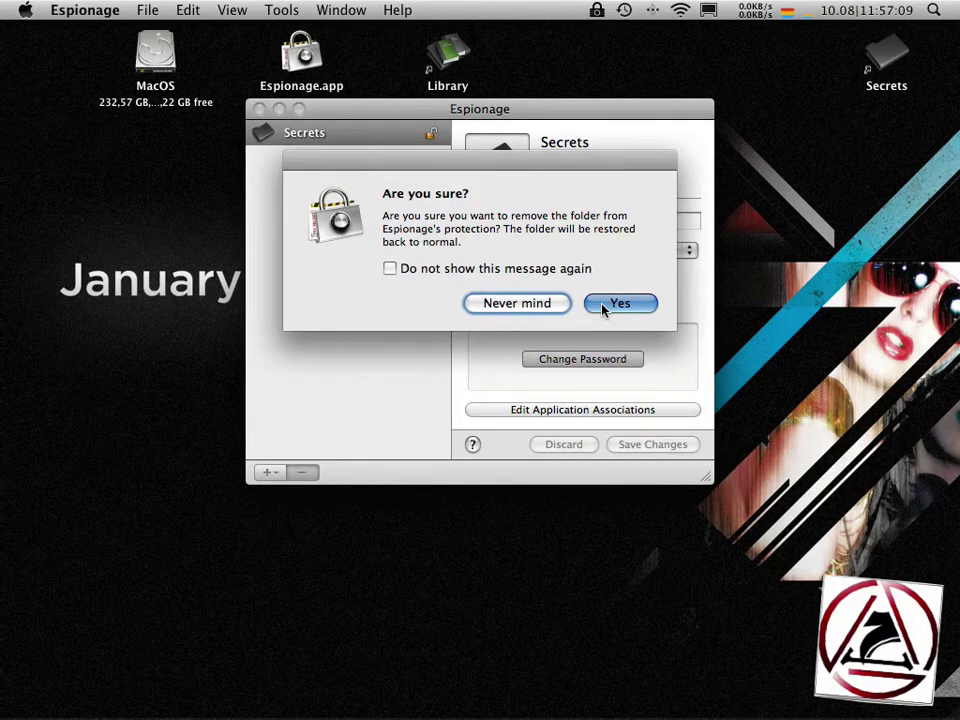
left_click(603, 306)
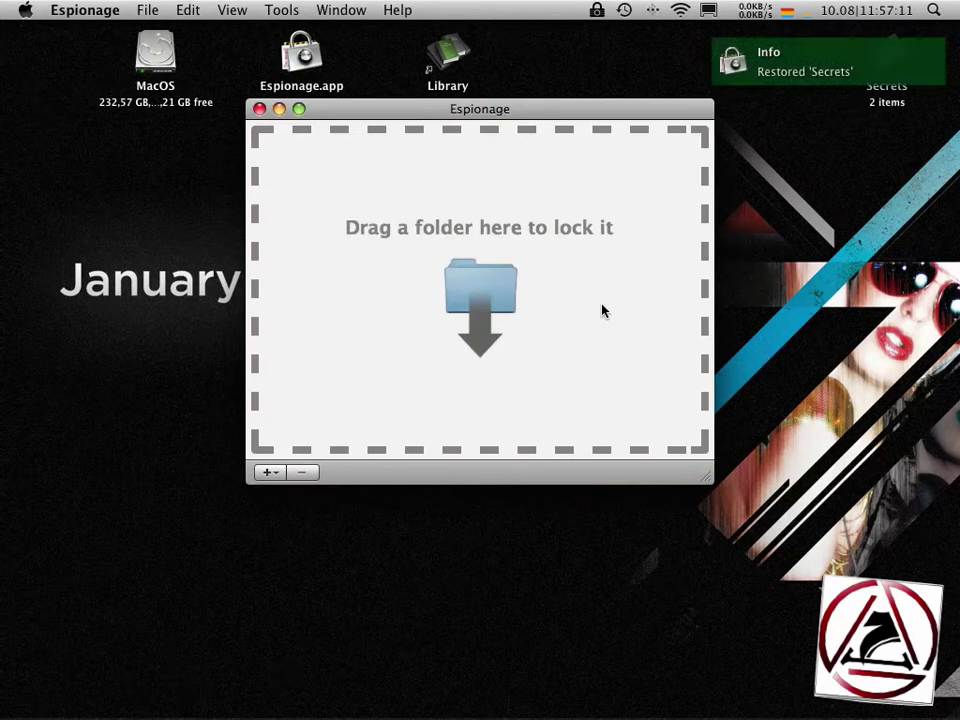
double_click(880, 62)
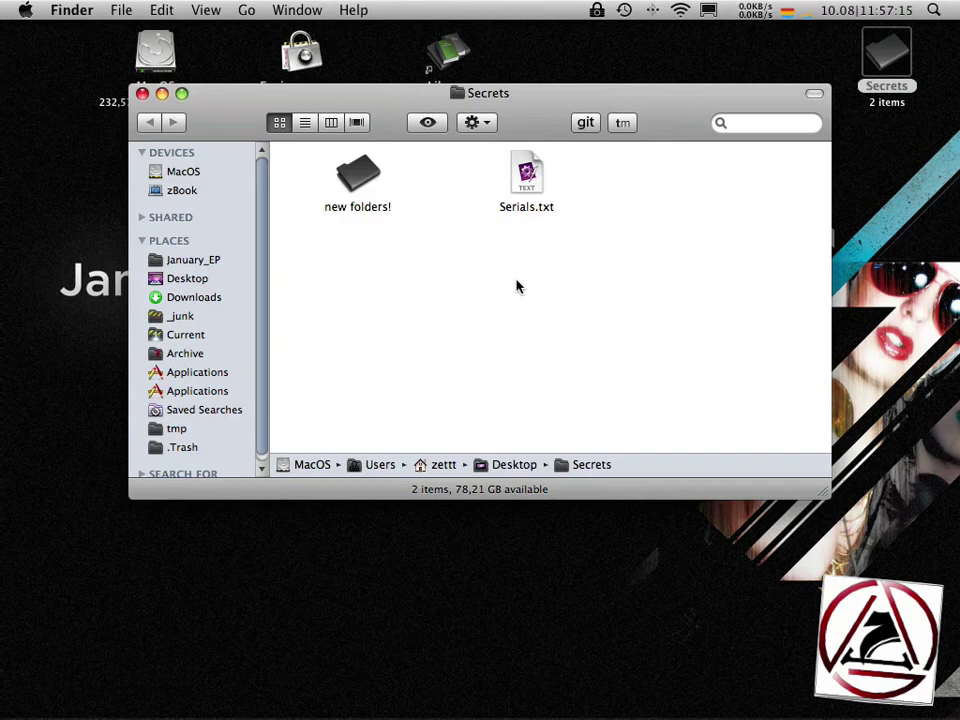
left_click(142, 94)
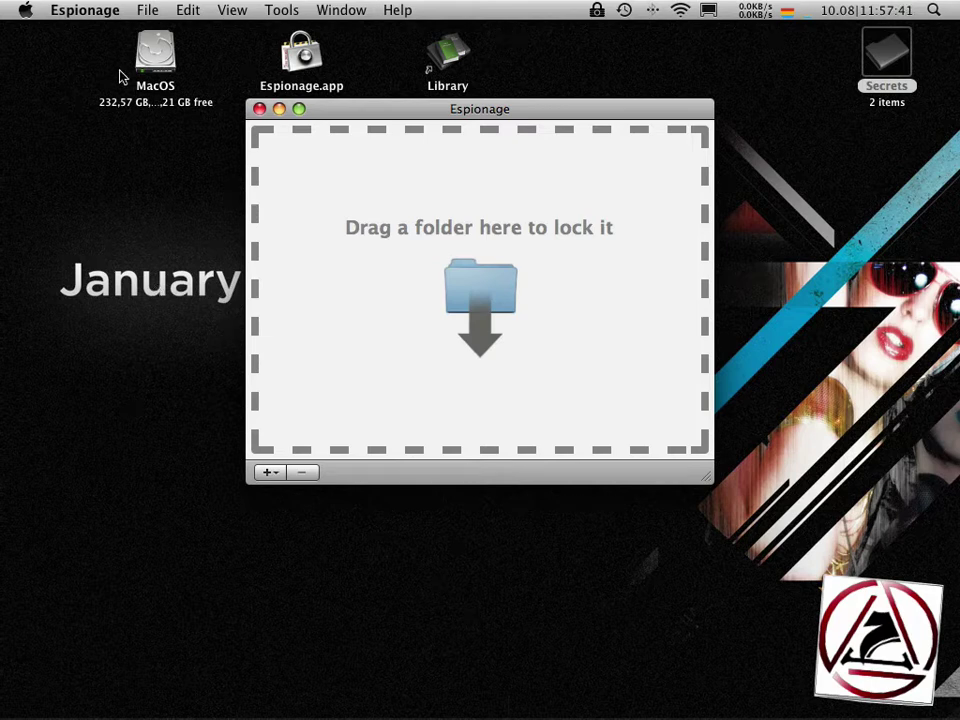
- Open File > Application Templates… and pick the Mail template
left_click(147, 10)
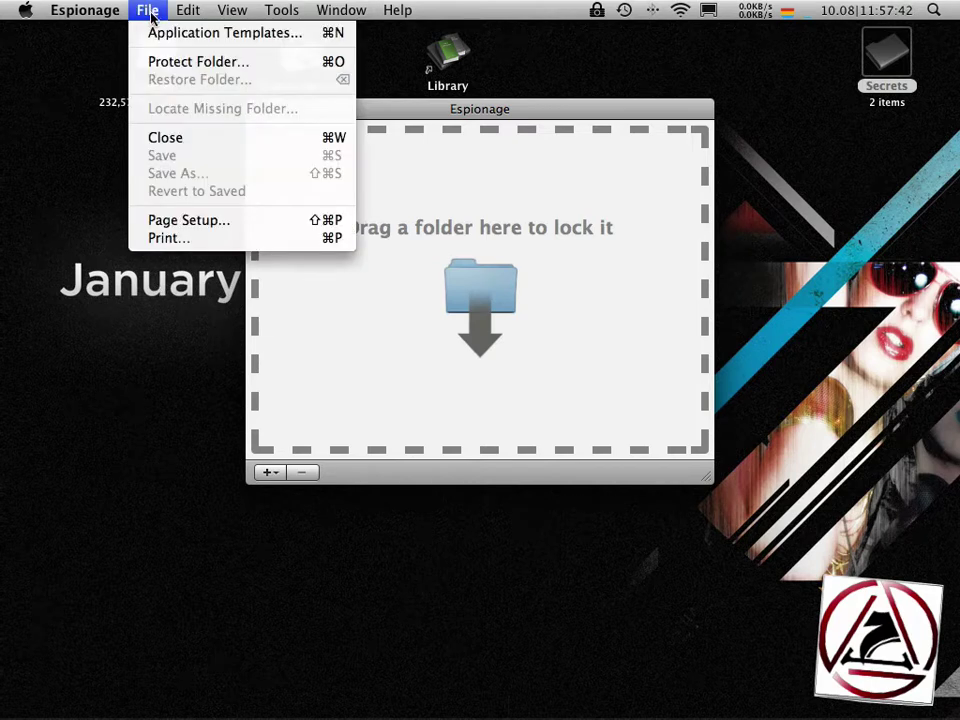
left_click(246, 32)
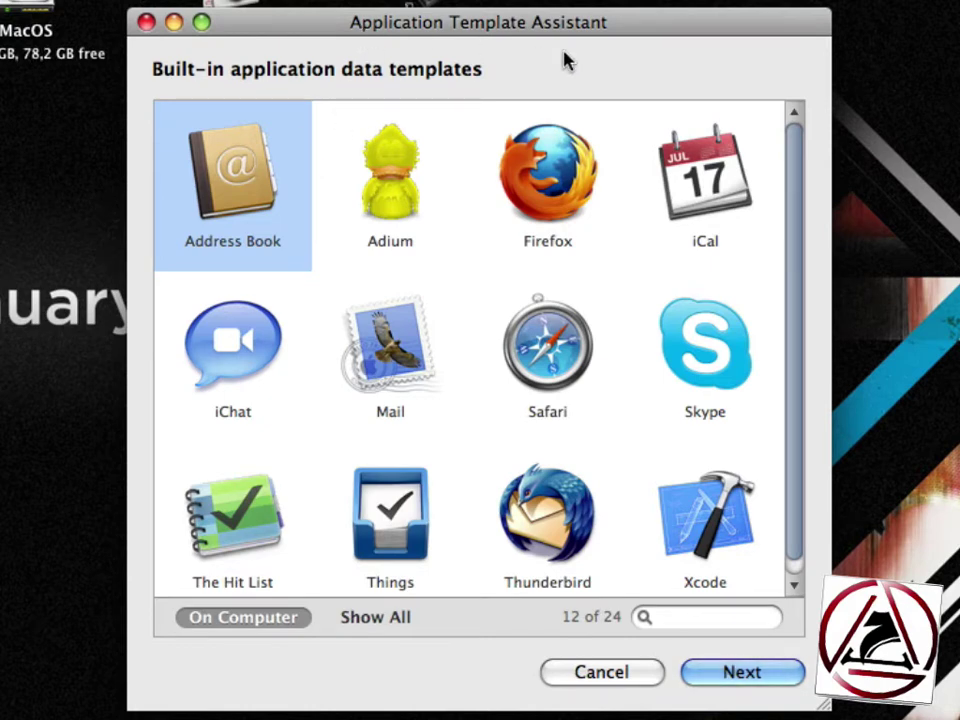
left_click(392, 335)
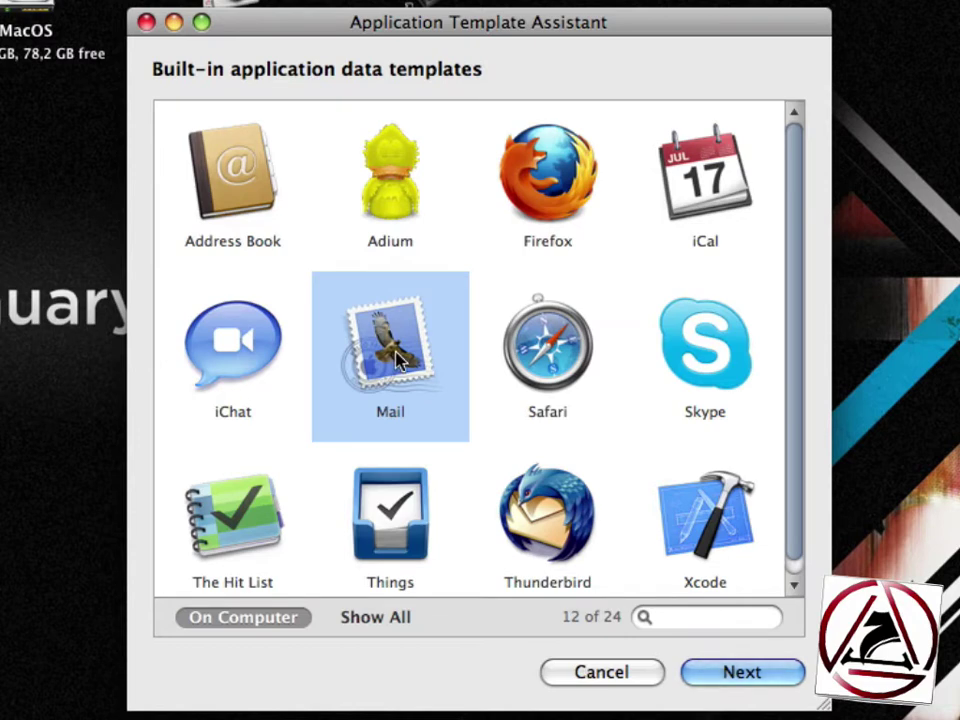
- Enter and confirm one encryption password for the Mail folders
left_click(779, 673)
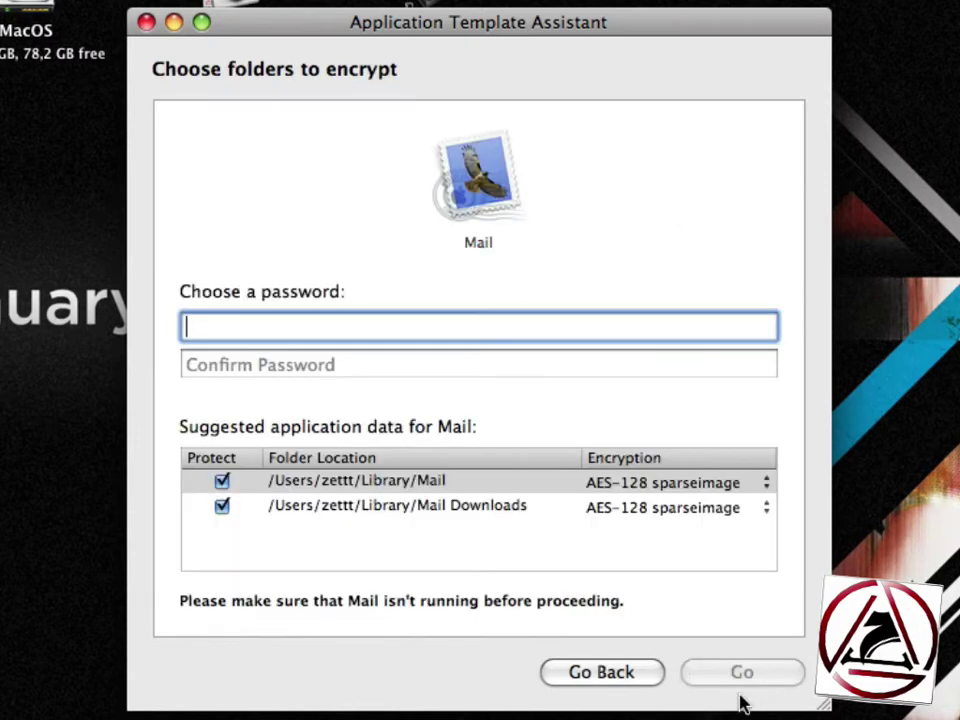
type("••••")
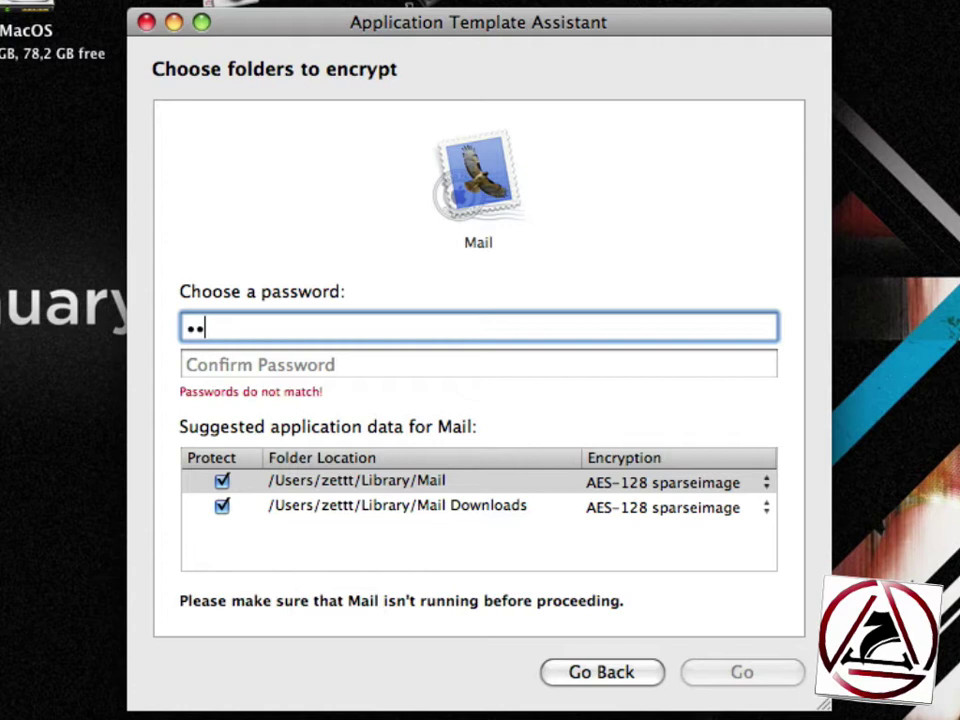
left_click(458, 369)
type("••••")
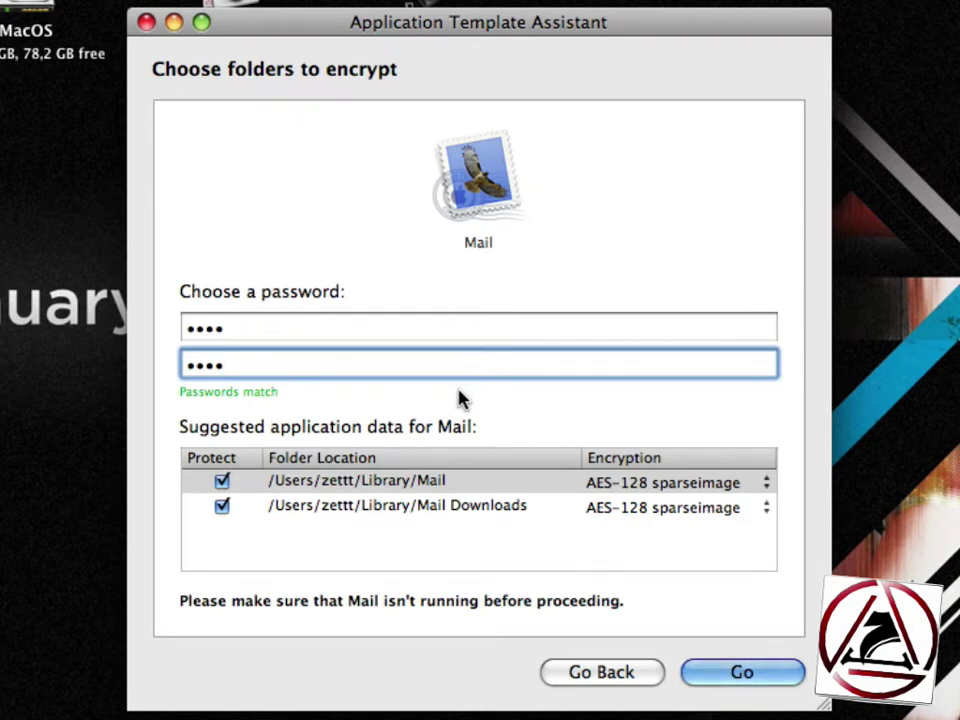
- Set both Mail and Mail Downloads to AES-128 sparsebundle and start encrypting them
left_click(682, 484)
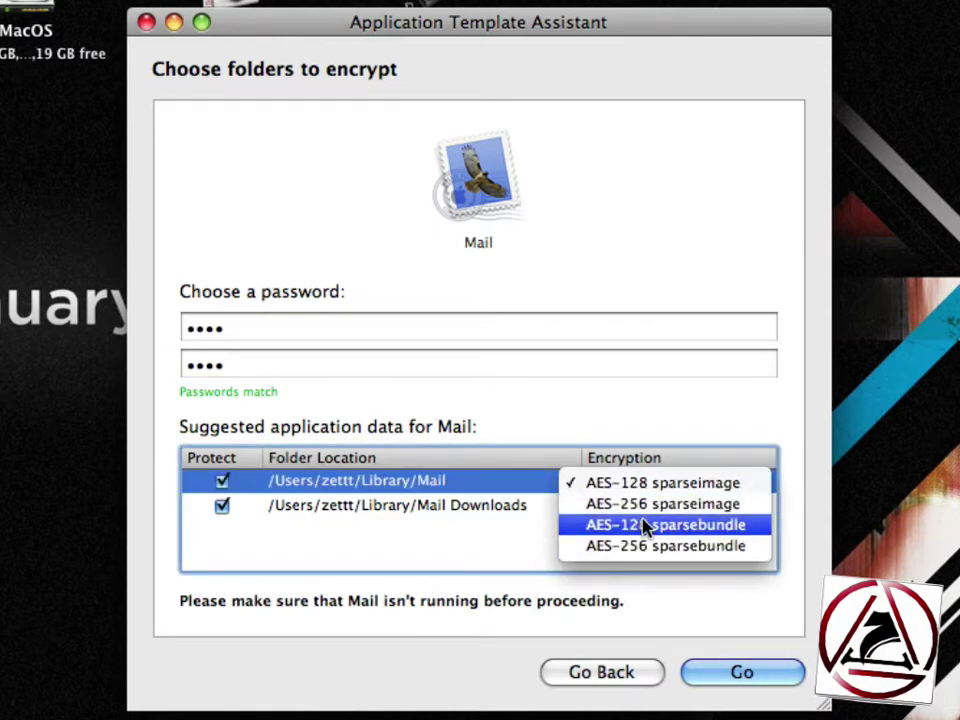
left_click(643, 525)
left_click(644, 510)
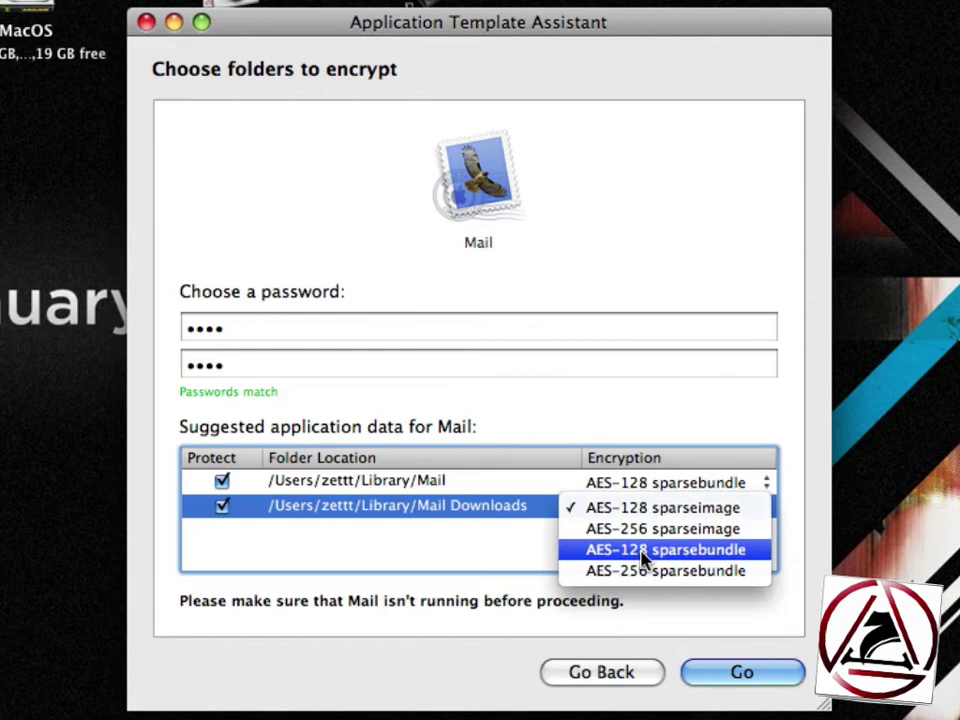
left_click(644, 551)
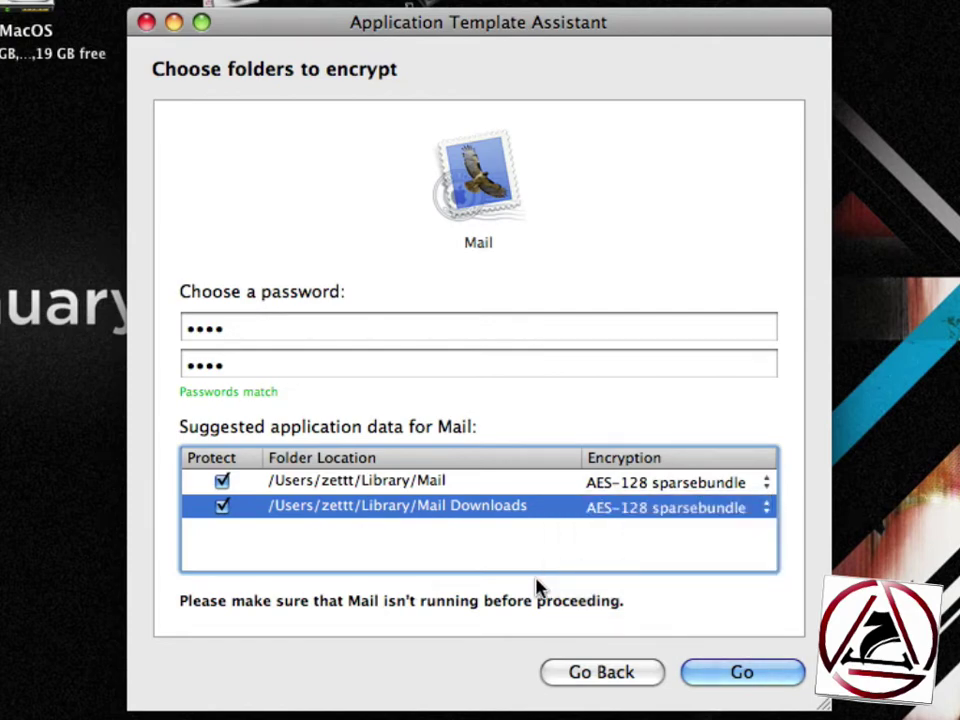
left_click(722, 671)
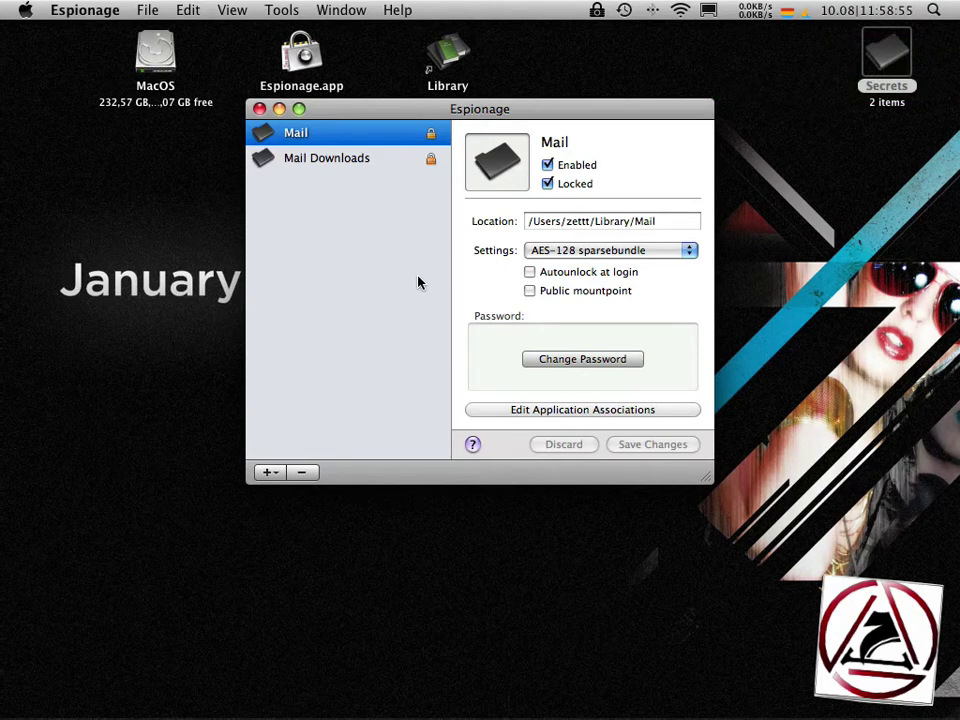
- Launch Mail and unlock its encrypted data with the Espionage password
mouse_move(418, 700)
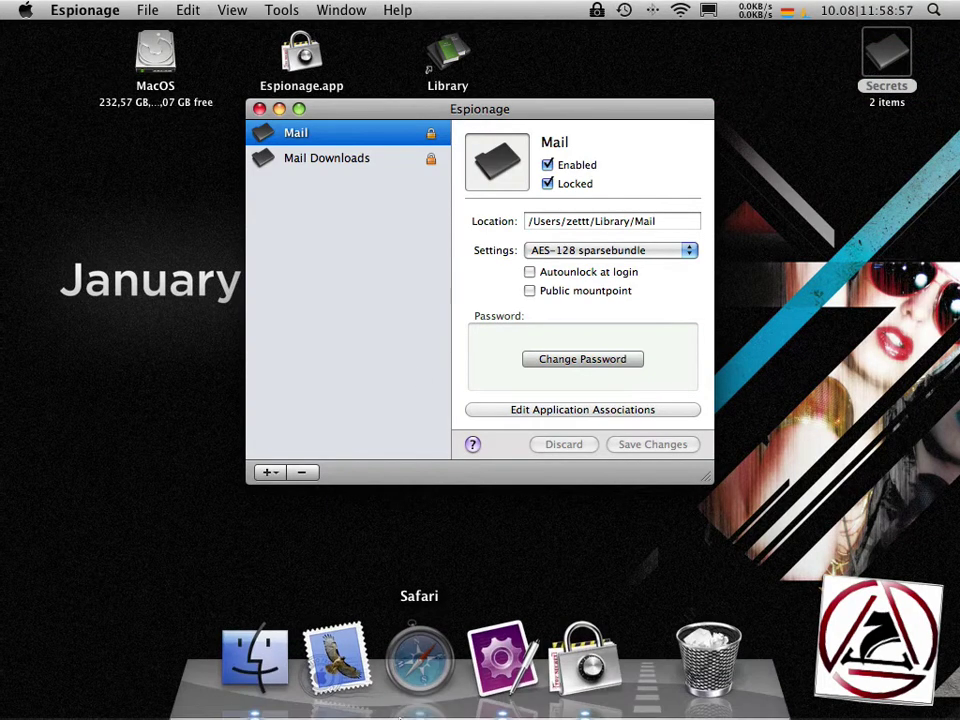
left_click(345, 665)
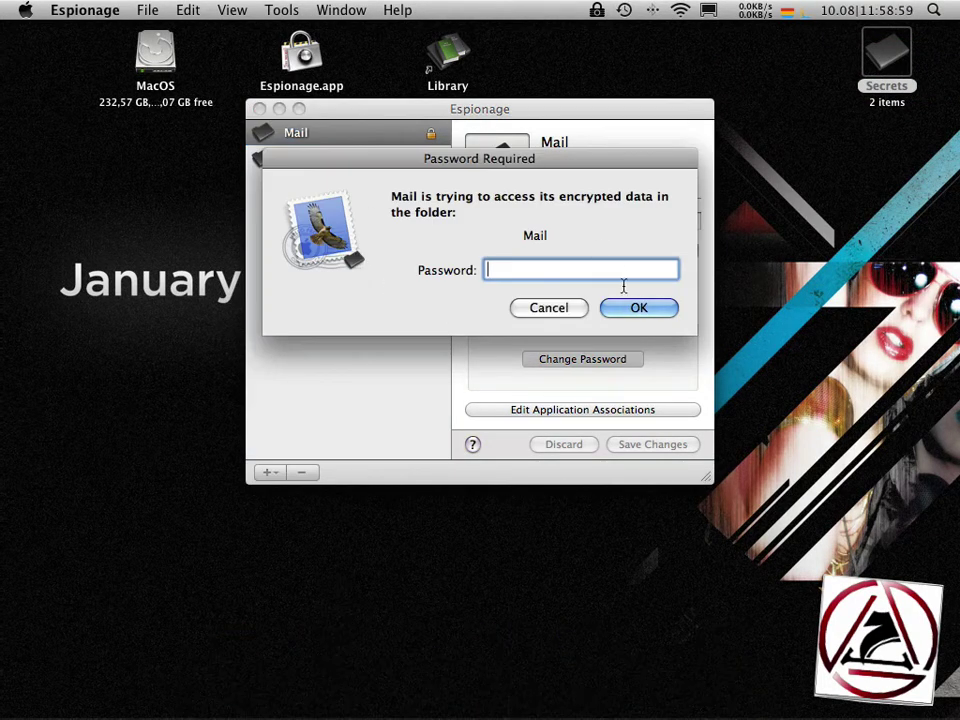
type("••••")
key("Return")
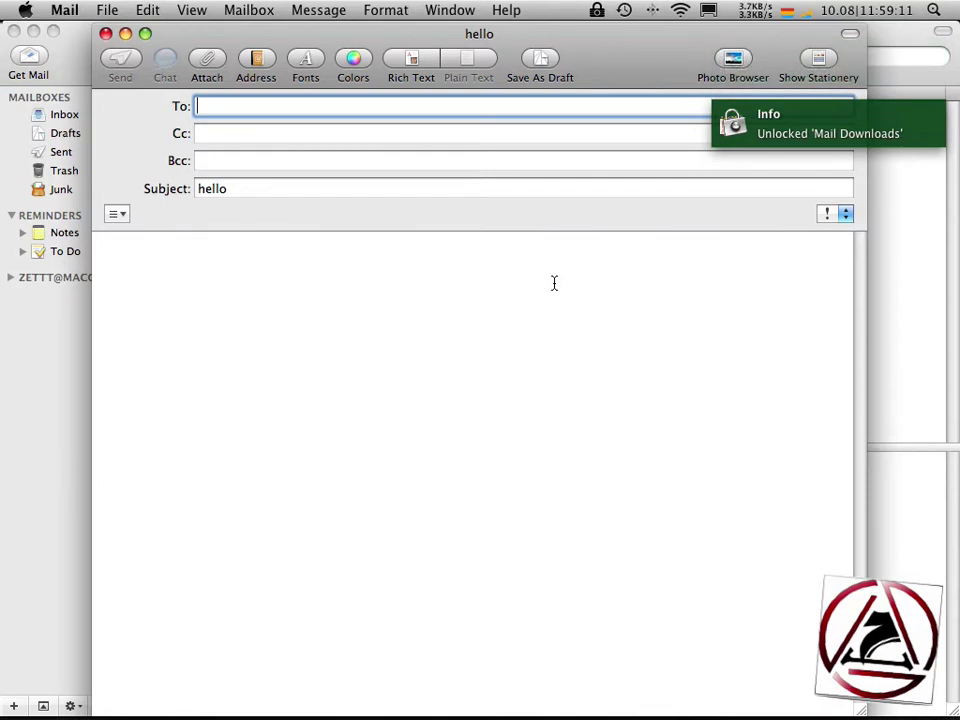
- Write 'Hello!' in the new message body, then quit Mail so its folders relock
left_click(554, 283)
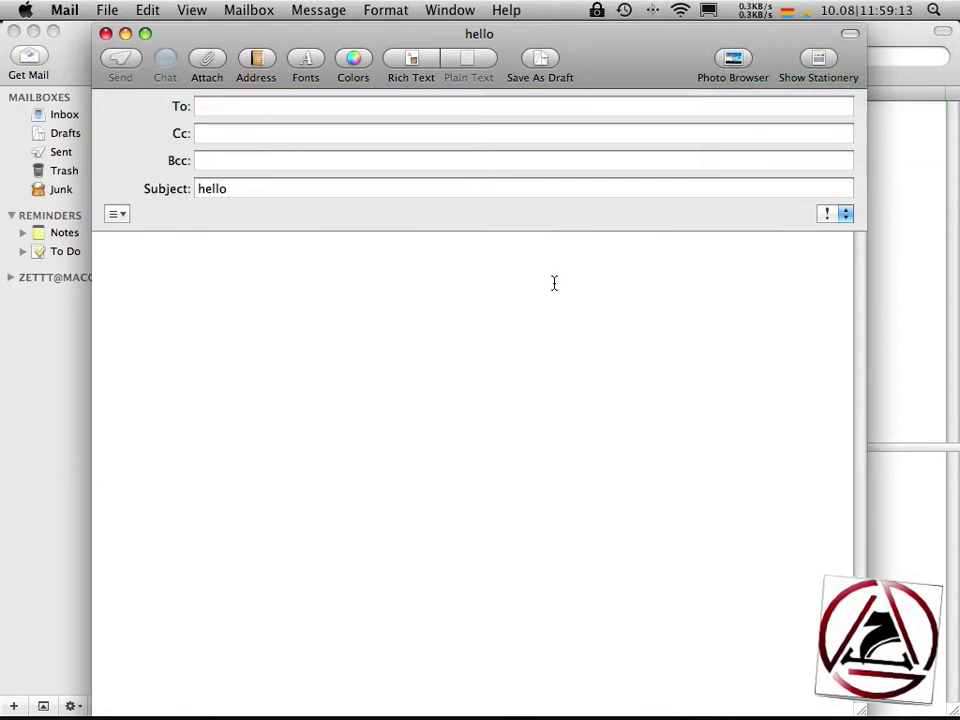
type("Hello!")
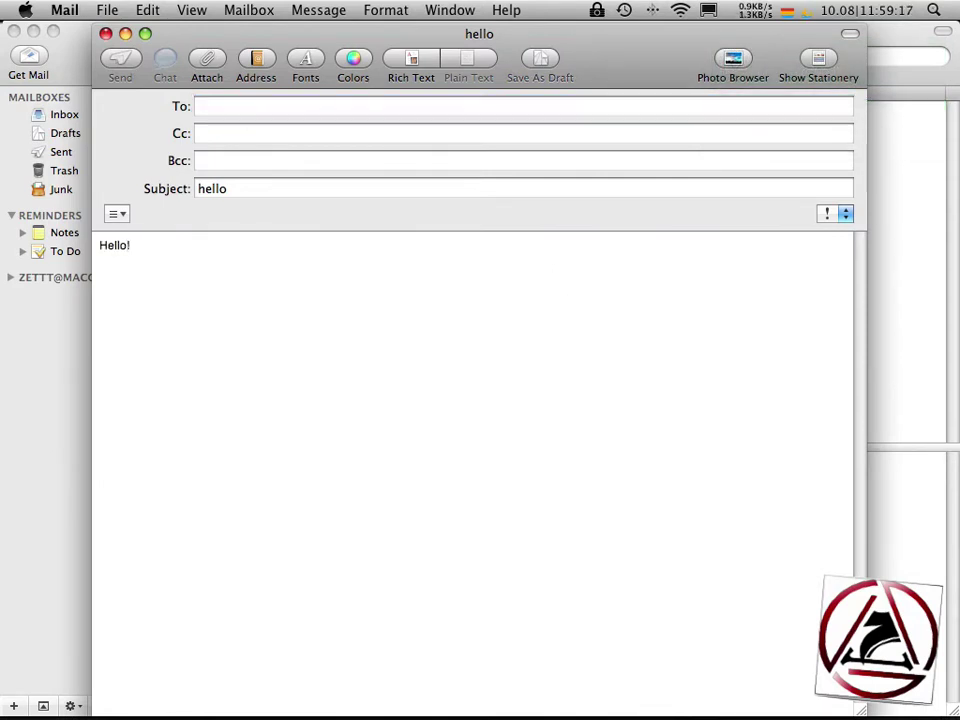
key("super+q")
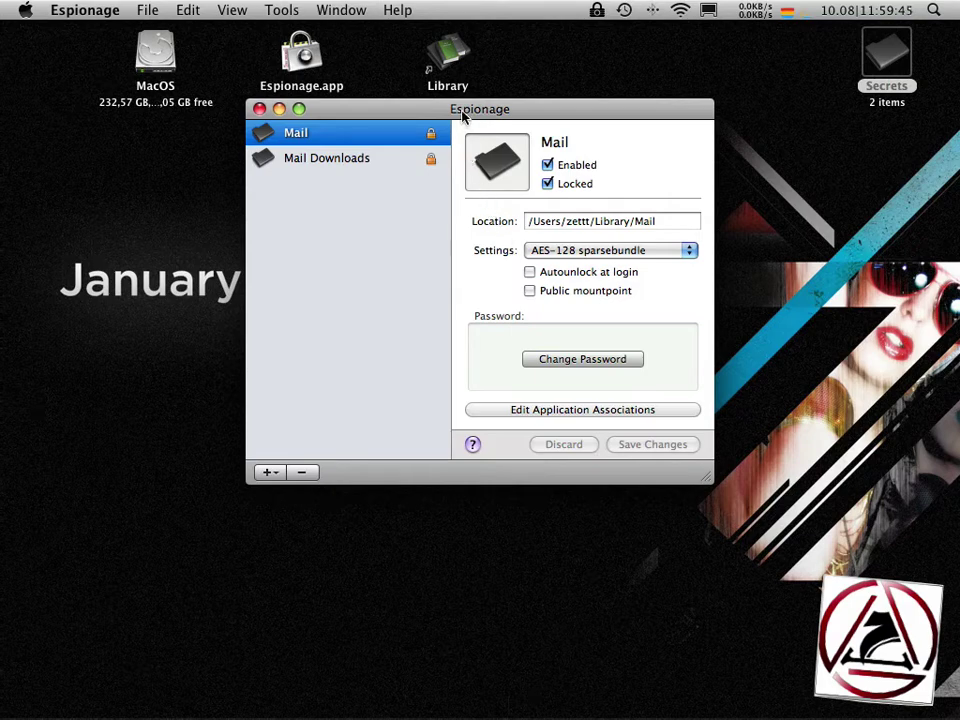
- Open the Schnippselchen Pro folder and drop it onto Espionage's protected folder list
left_click_drag(466, 113, 566, 227)
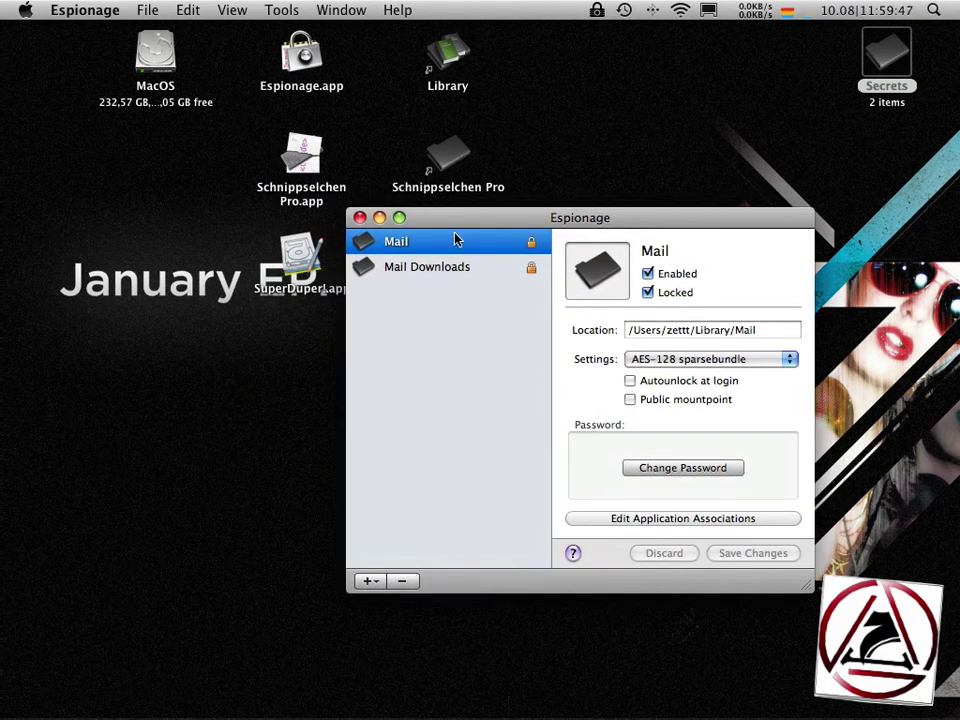
double_click(448, 158)
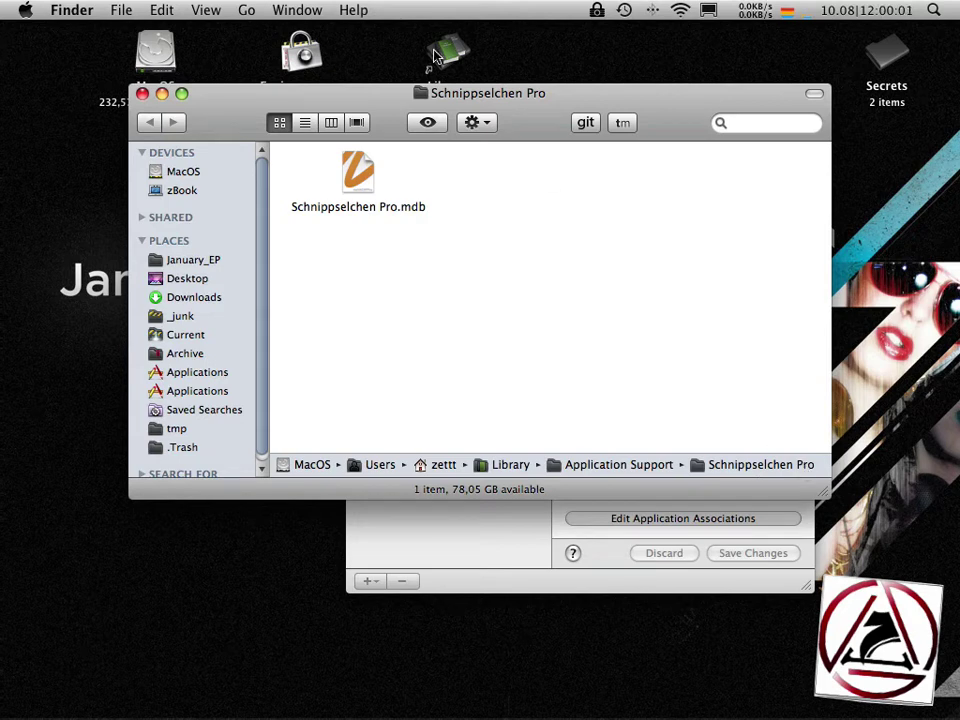
left_click_drag(420, 95, 478, 529)
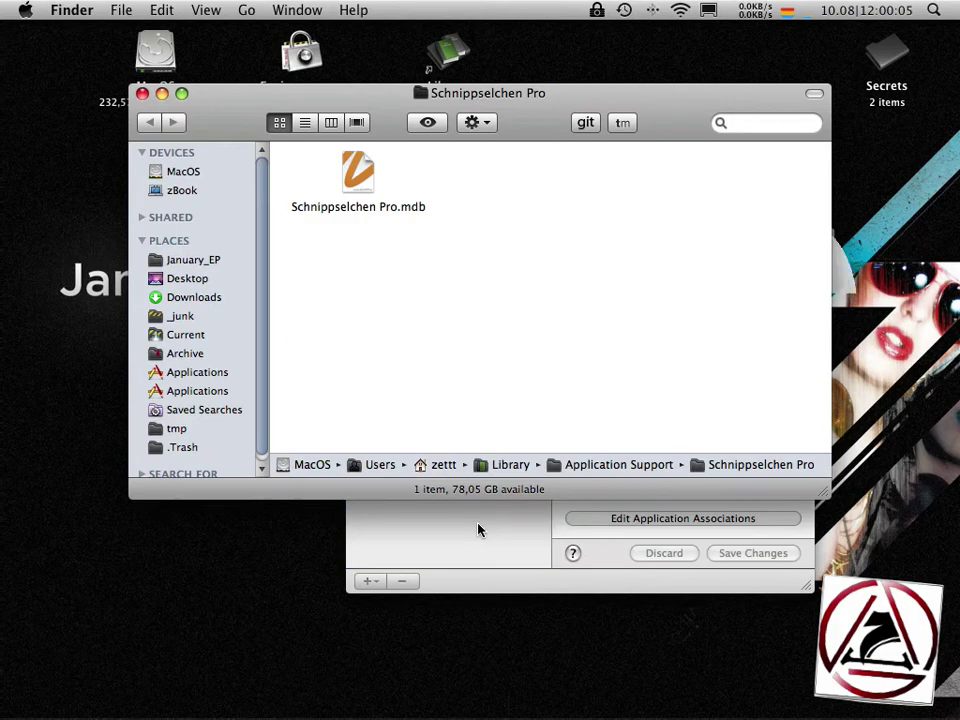
- Set and confirm a password, encrypting Schnippselchen Pro as a locked AES-128 sparseimage
left_click(142, 94)
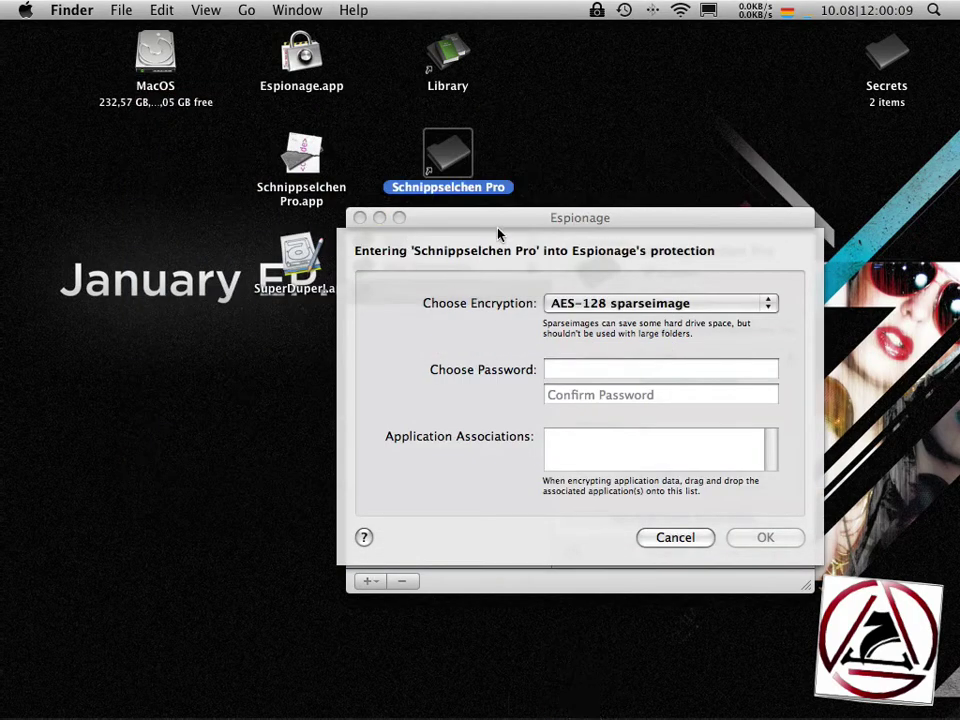
left_click_drag(495, 218, 383, 95)
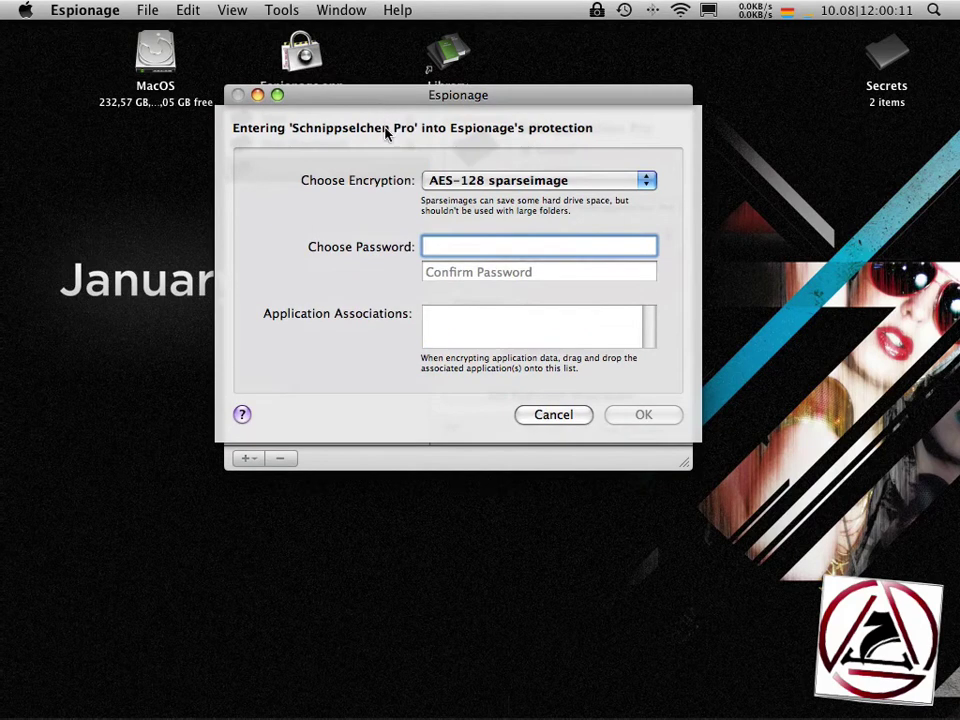
type("test")
key("Tab")
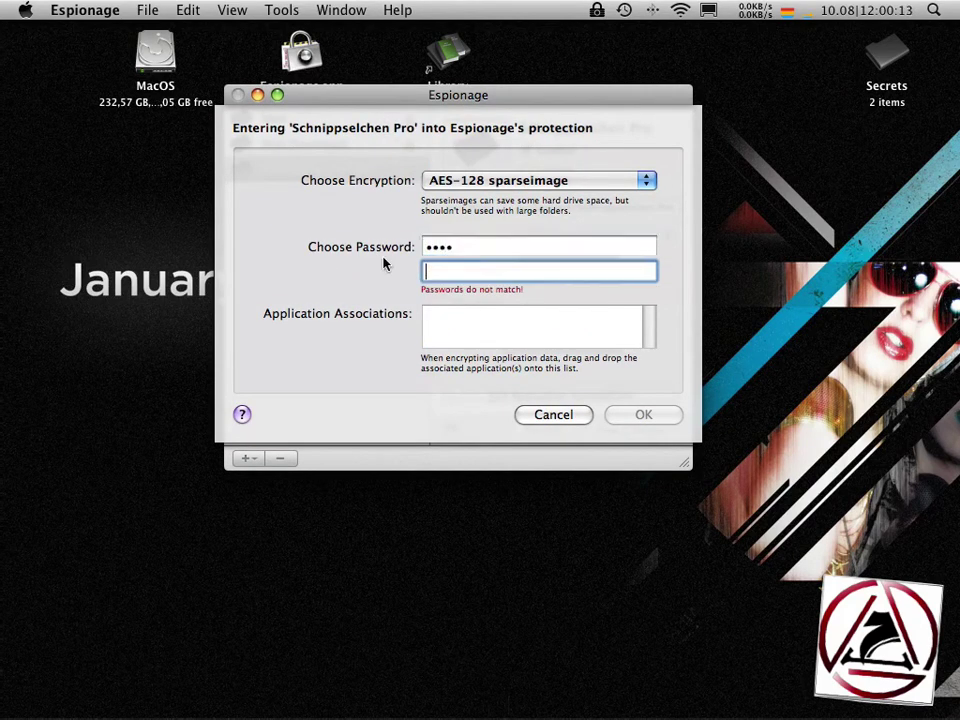
type("test")
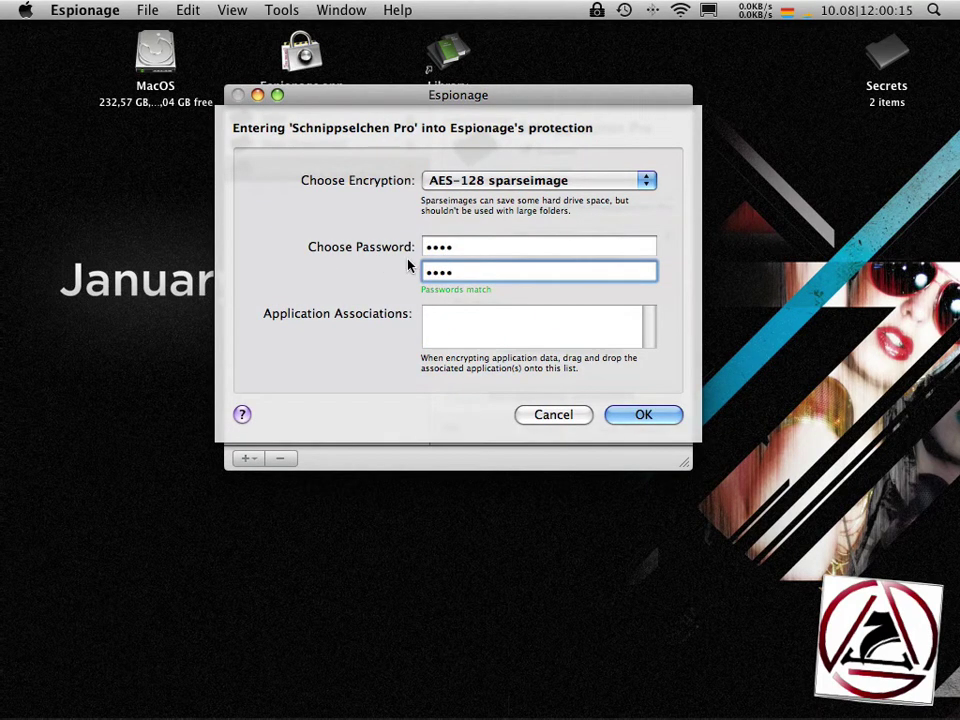
left_click(634, 426)
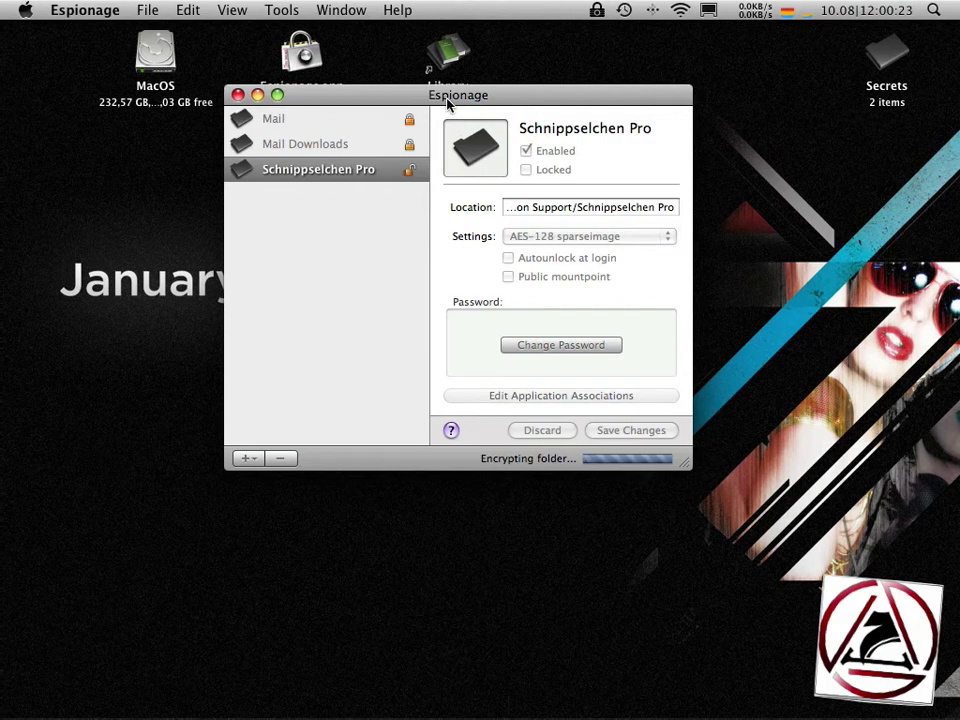
left_click_drag(447, 104, 572, 109)
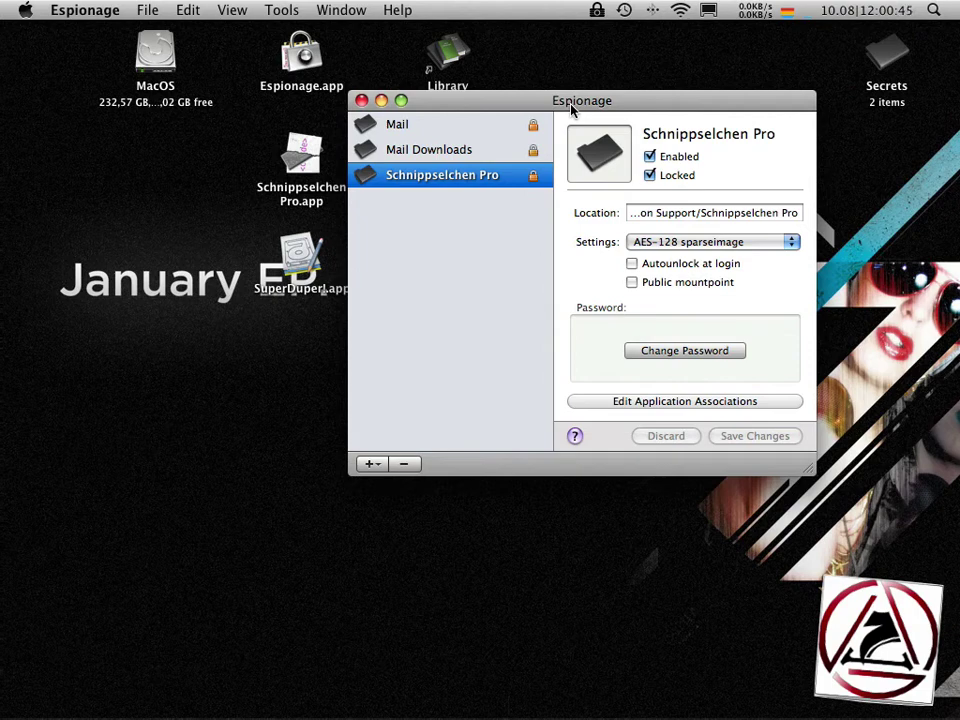
- Associate Schnippselchen Pro.app with its protected folder, keeping Lock on quit enabled
left_click(605, 406)
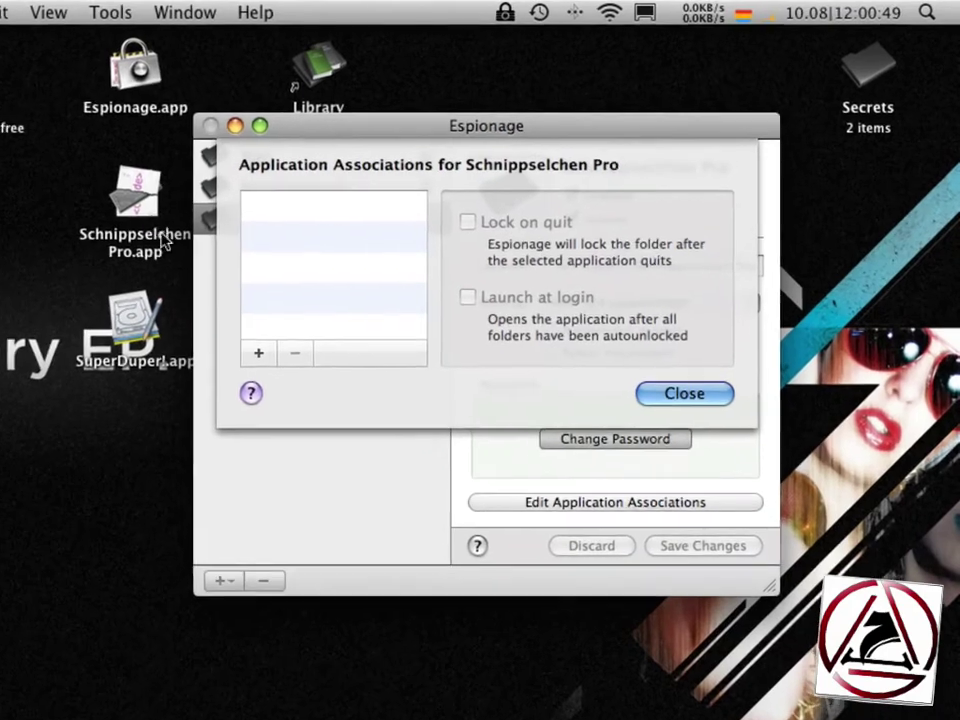
left_click(318, 166)
left_click_drag(124, 215, 279, 279)
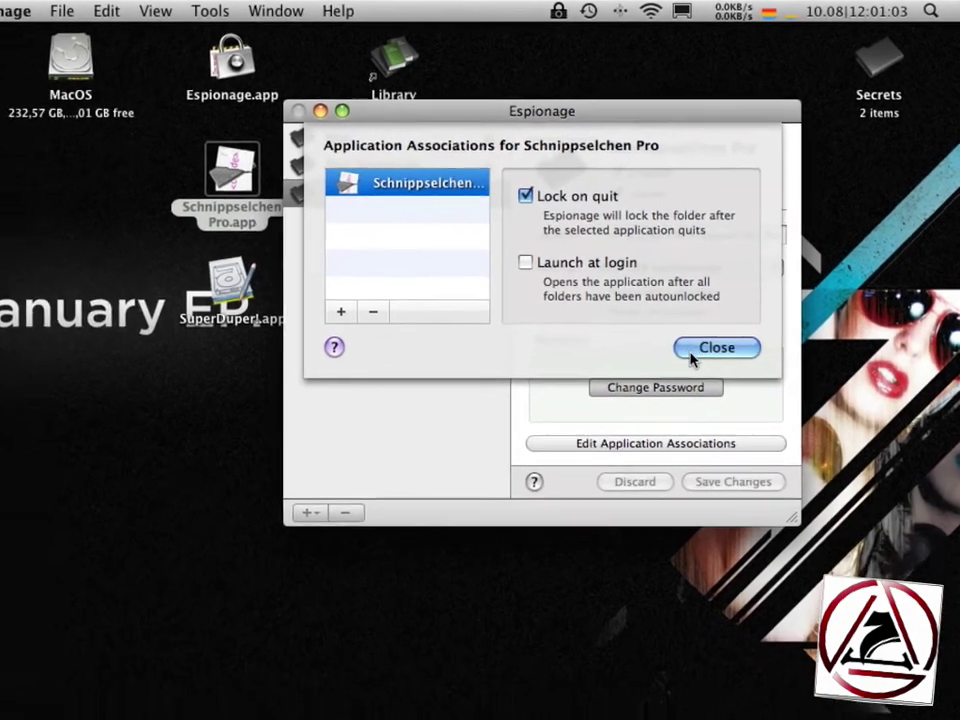
left_click(692, 357)
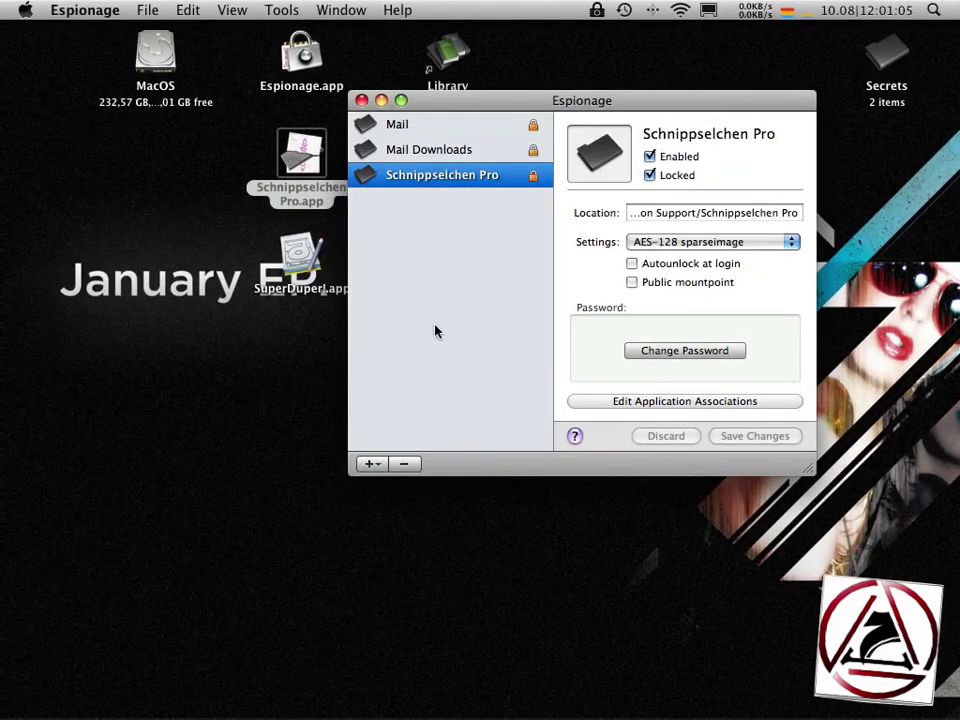
- Launch Schnippselchen Pro.app with the folder password, then quit it and return to Espionage
left_click_drag(197, 165, 333, 195)
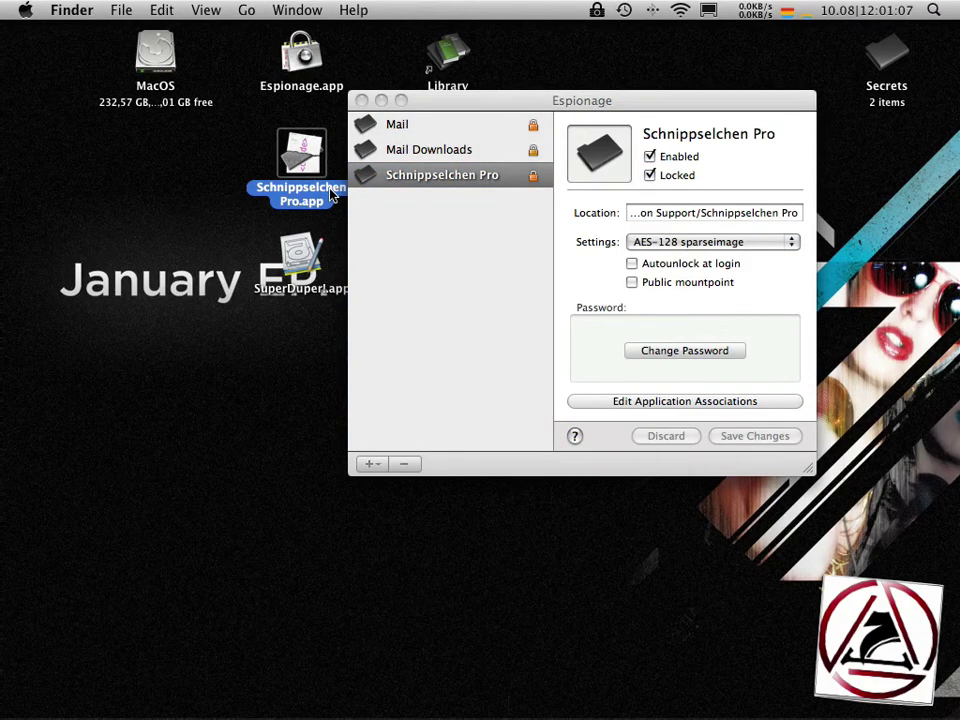
double_click(333, 195)
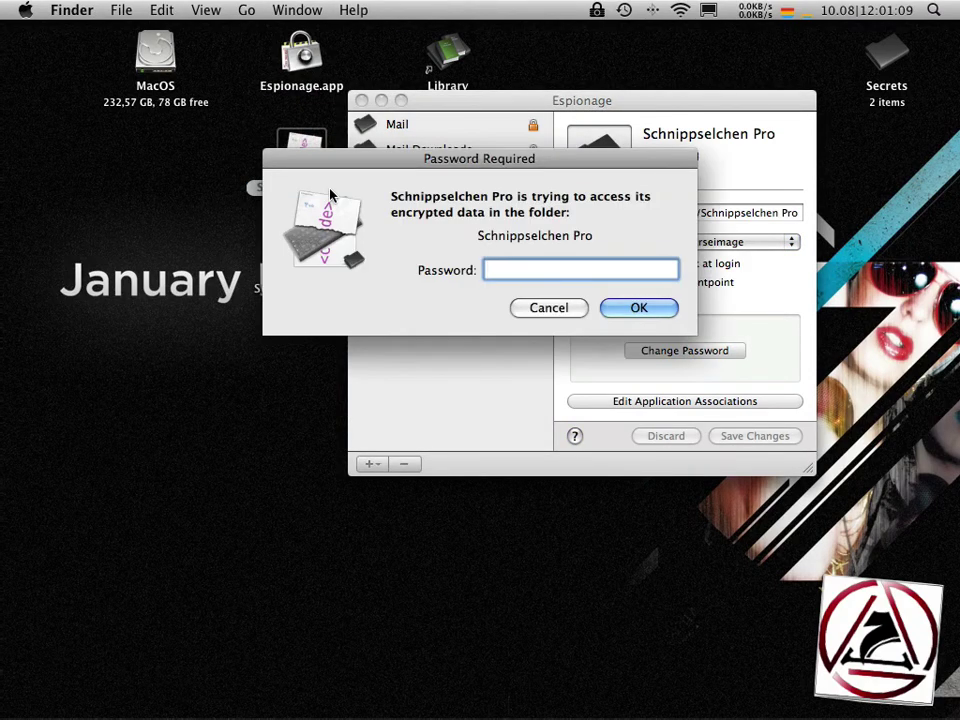
type("****")
key("Return")
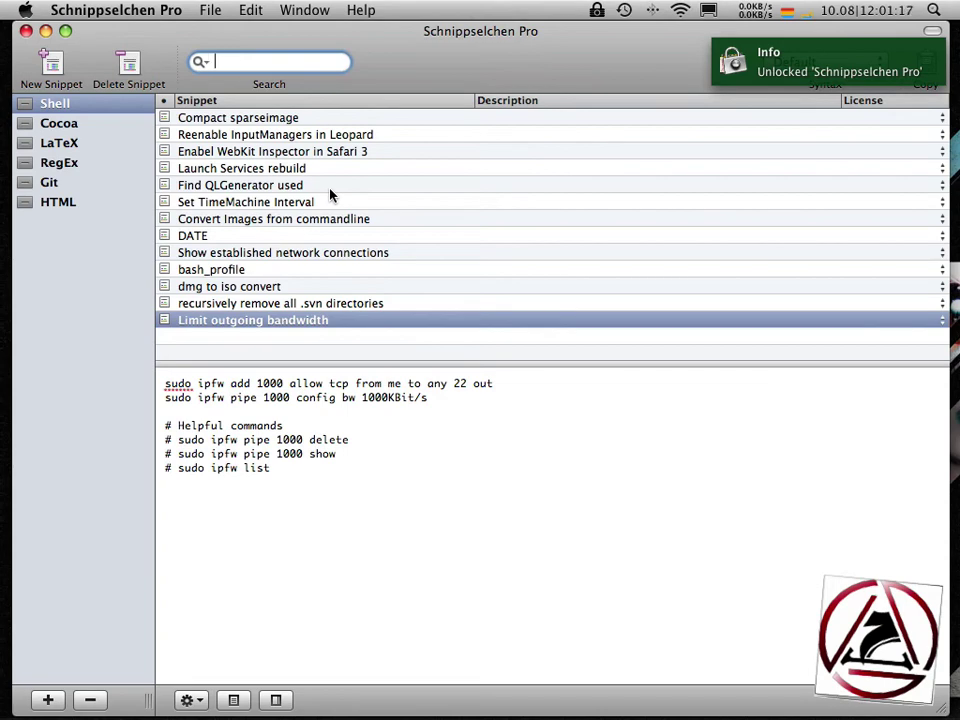
key("super+q")
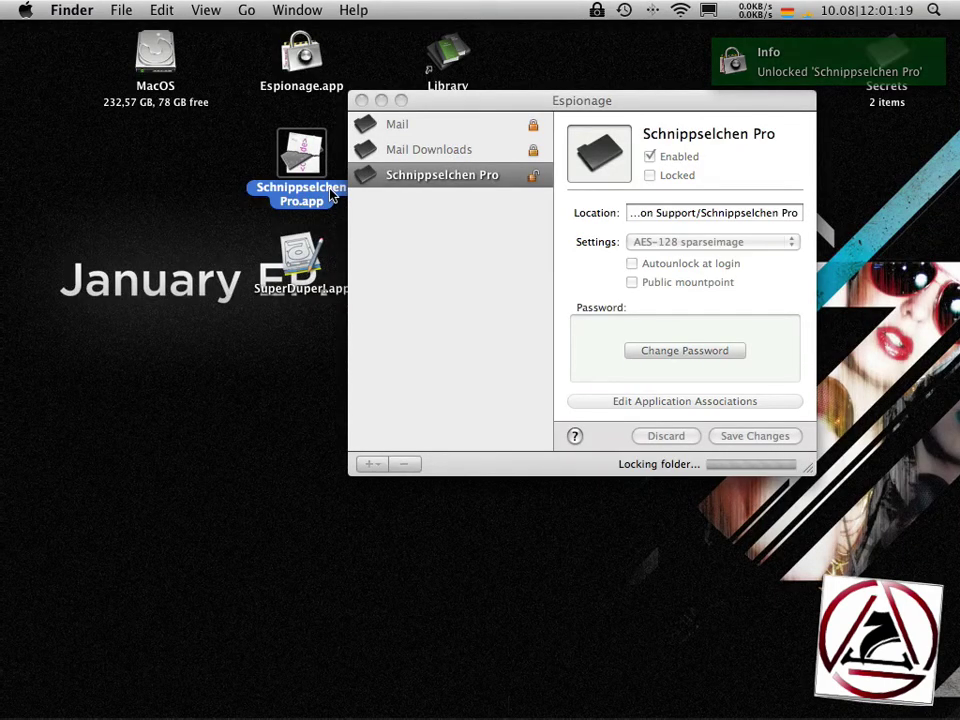
left_click(434, 260)
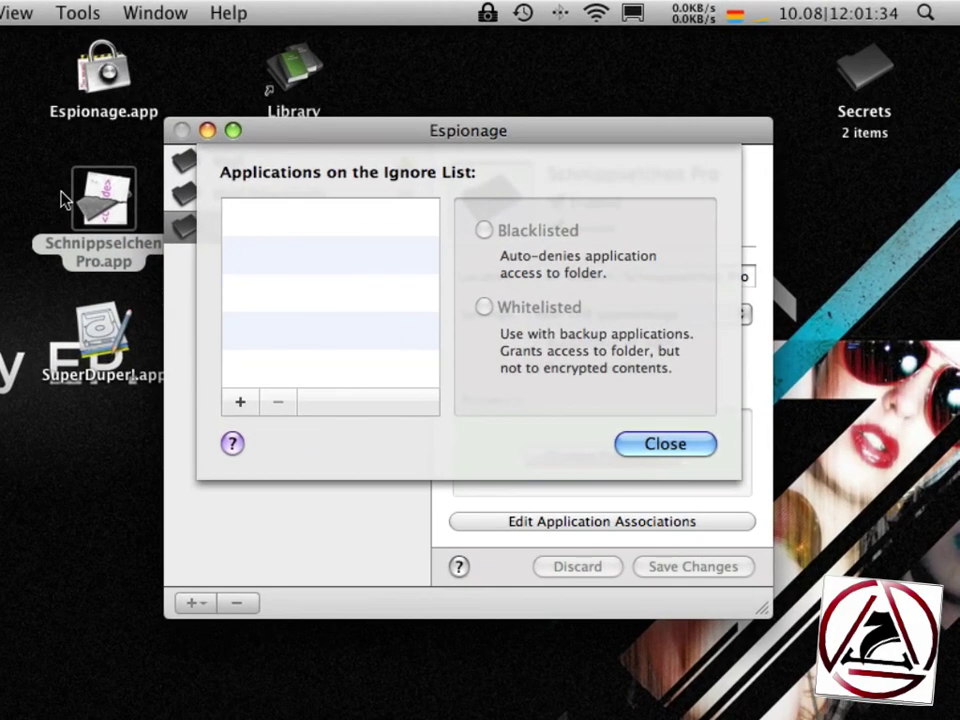
- Whitelist SuperDuper!.app on the ignore list, then bring up the Espionage website in Safari
left_click_drag(100, 330, 270, 283)
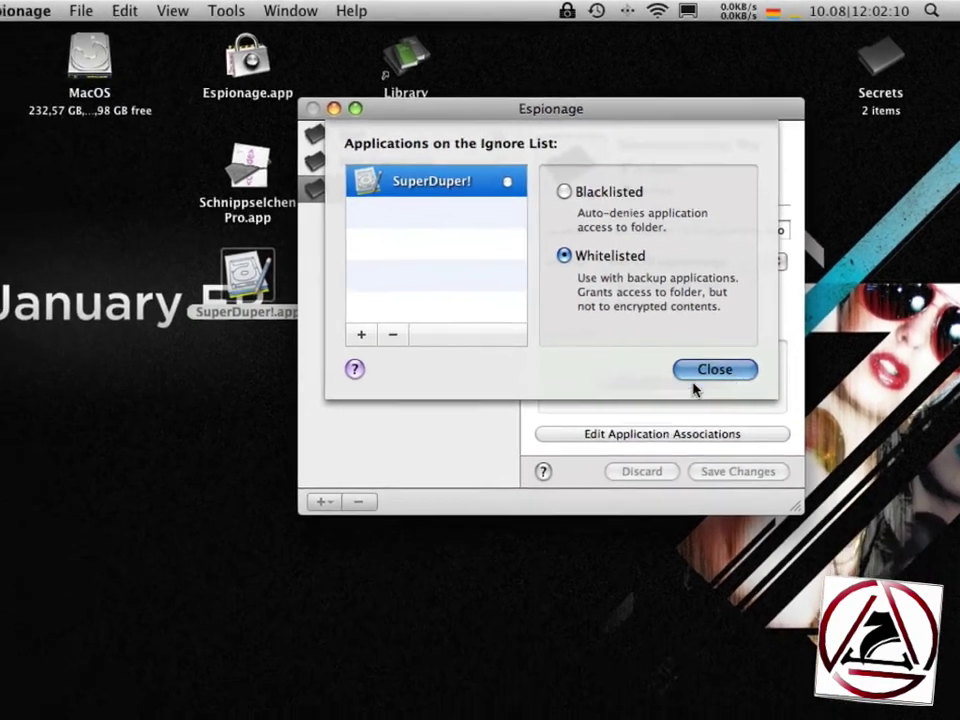
left_click(697, 375)
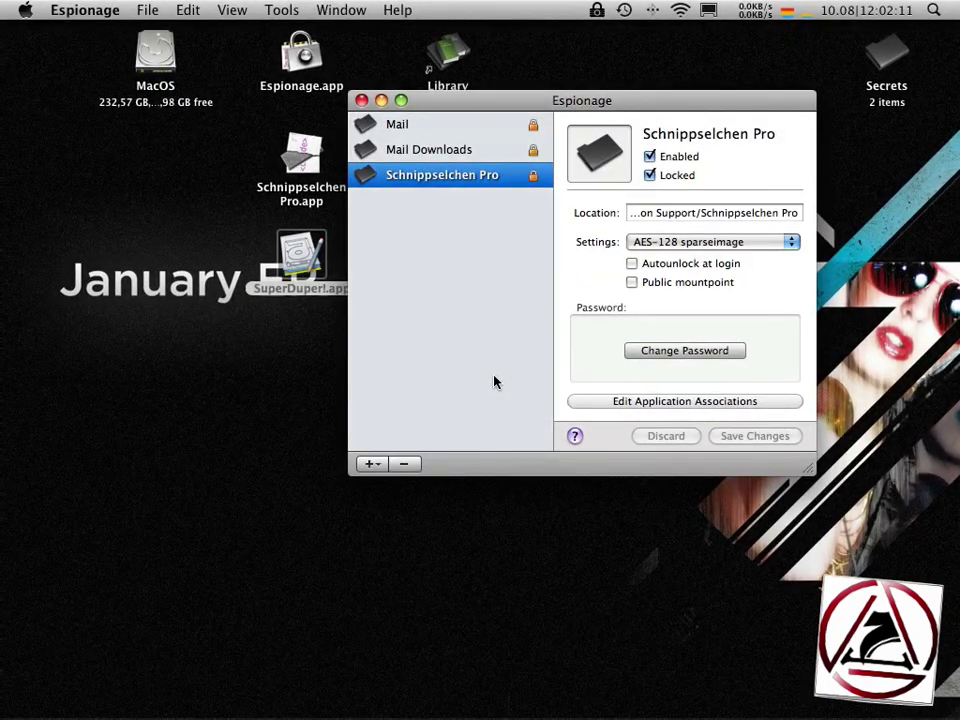
mouse_move(494, 381)
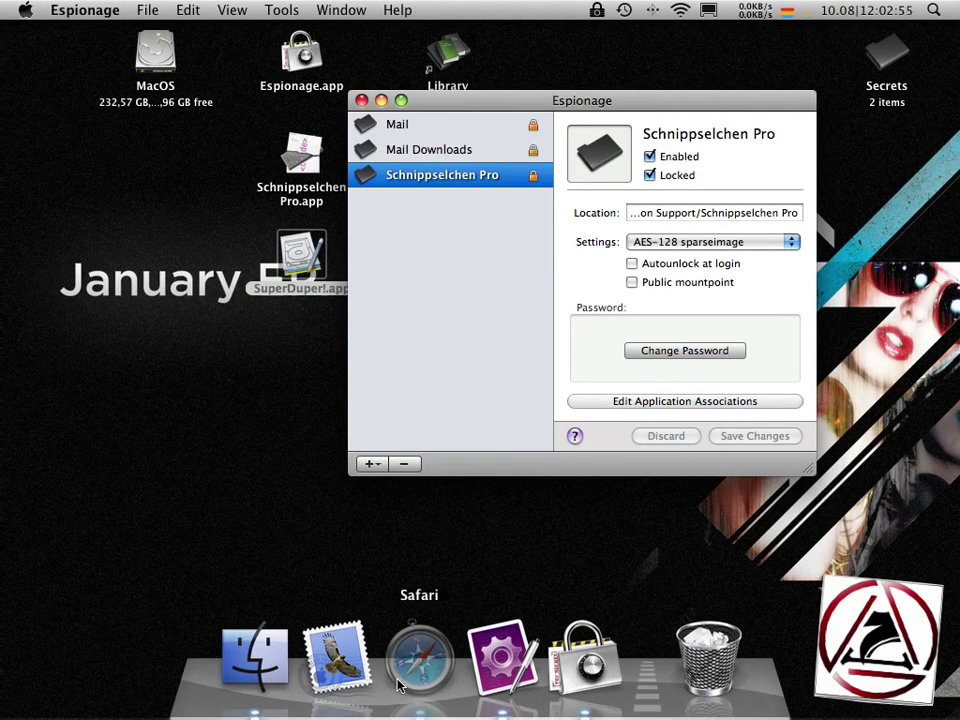
left_click(420, 663)
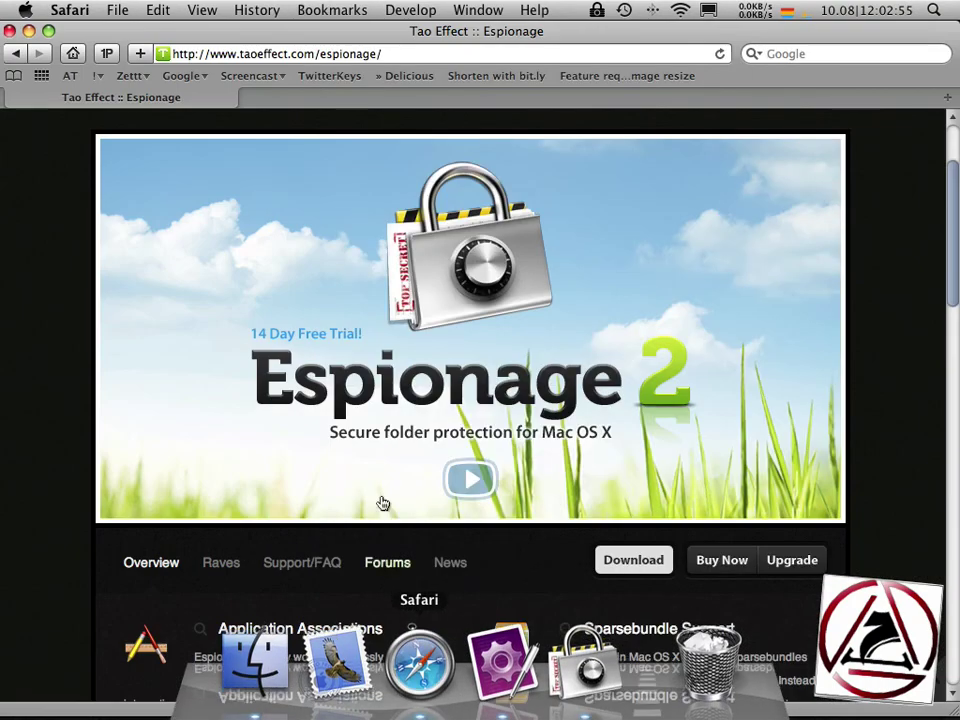